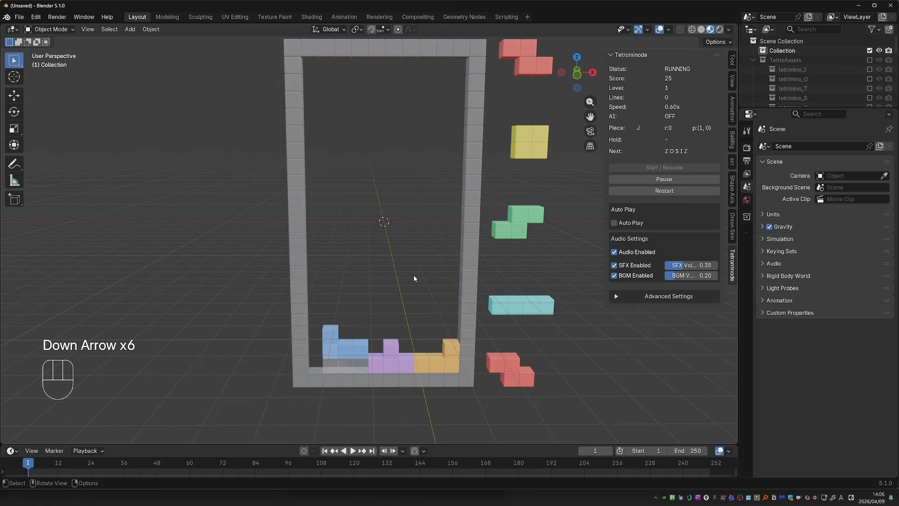
Step: Drop the J piece, and drop the following Z piece two columns to the right onto the stack
{"action": "key", "text": "Down"}
{"action": "key", "text": "Right"}
{"action": "key", "text": "Right"}
{"action": "key", "text": "Down"}
{"action": "key", "text": "Down"}
{"action": "key", "text": "Down"}
{"action": "key", "text": "Down"}
{"action": "key", "text": "Down"}
{"action": "key", "text": "Down"}
{"action": "key", "text": "Down"}
Step: Shift the O piece one column left and drop it onto the stack
{"action": "key", "text": "Left"}
{"action": "key", "text": "Down"}
{"action": "key", "text": "Down"}
{"action": "key", "text": "Down"}
{"action": "key", "text": "Down"}
{"action": "key", "text": "Down"}
Step: Rotate the S piece, shift it three columns right and drop it onto the stack near the right wall
{"action": "key", "text": "Up"}
{"action": "key", "text": "Right"}
{"action": "key", "text": "Right"}
{"action": "key", "text": "Right"}
{"action": "key", "text": "Down"}
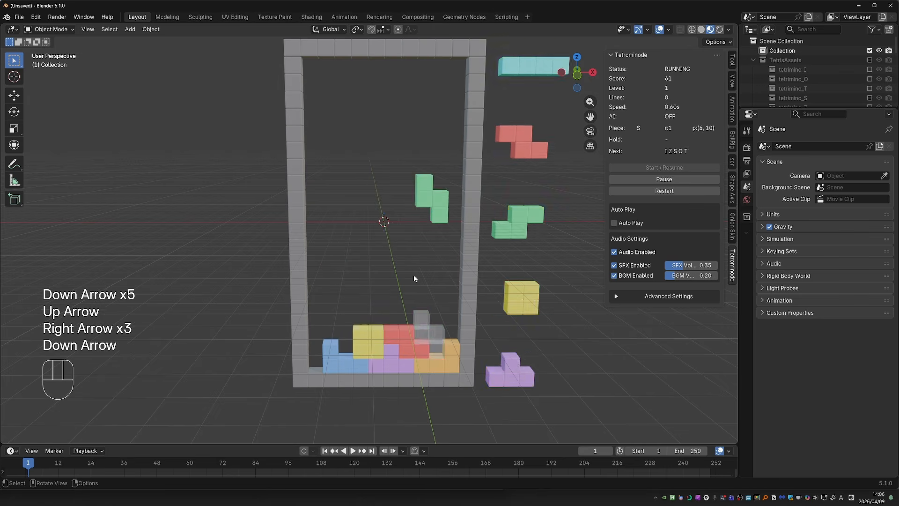
{"action": "key", "text": "Down"}
{"action": "key", "text": "Down"}
{"action": "key", "text": "Down"}
{"action": "key", "text": "Down"}
{"action": "key", "text": "Down"}
{"action": "key", "text": "Down"}
Step: Rotate the I piece upright and drop it against the left wall of the board
{"action": "key", "text": "Up"}
{"action": "key", "text": "Left"}
{"action": "key", "text": "Left"}
{"action": "key", "text": "Left"}
{"action": "key", "text": "Left"}
{"action": "key", "text": "Left"}
{"action": "key", "text": "Down"}
{"action": "key", "text": "Down"}
{"action": "key", "text": "Down"}
{"action": "key", "text": "Down"}
{"action": "key", "text": "Down"}
Step: Rotate the falling piece, shift it three columns left and drop it onto the stack
{"action": "key", "text": "Left"}
{"action": "key", "text": "Left"}
{"action": "key", "text": "Up"}
{"action": "key", "text": "Left"}
{"action": "key", "text": "Down"}
{"action": "key", "text": "Down"}
{"action": "key", "text": "Down"}
{"action": "key", "text": "Down"}
{"action": "key", "text": "Down"}
{"action": "key", "text": "Down"}
{"action": "key", "text": "Down"}
{"action": "key", "text": "Down"}
{"action": "key", "text": "Down"}
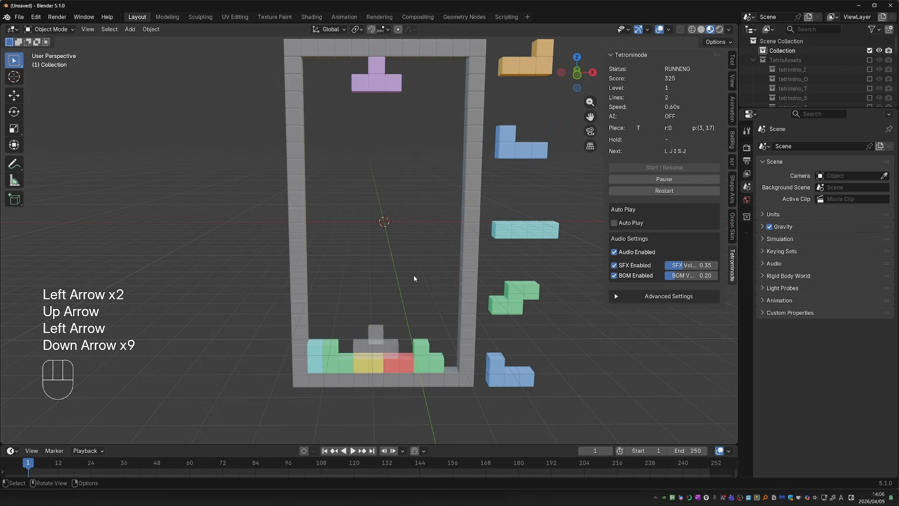
Step: Shift the T piece one column right and drop it onto the stack
{"action": "key", "text": "Right"}
{"action": "key", "text": "Down"}
{"action": "key", "text": "Down"}
{"action": "key", "text": "Down"}
{"action": "key", "text": "Down"}
{"action": "key", "text": "Down"}
{"action": "key", "text": "Down"}
{"action": "key", "text": "Down"}
{"action": "key", "text": "Down"}
Step: Rotate the falling pieces and steer them toward the right side of the board
{"action": "key", "text": "Up"}
{"action": "key", "text": "Up"}
{"action": "key", "text": "Left"}
{"action": "key", "text": "Right"}
{"action": "key", "text": "Right"}
{"action": "key", "text": "Right"}
{"action": "key", "text": "Up"}
{"action": "key", "text": "Up"}
{"action": "key", "text": "Up"}
{"action": "key", "text": "Right"}
{"action": "key", "text": "Right"}
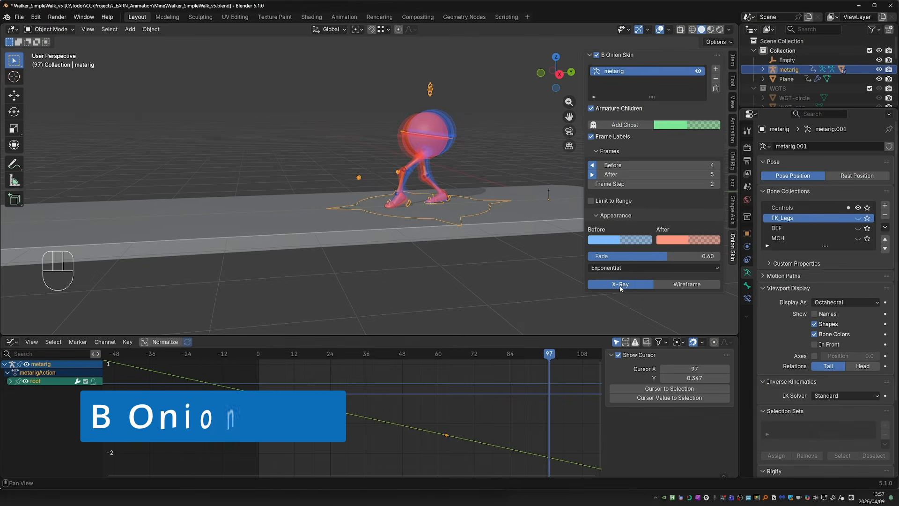
Step: Turn off X-Ray for the onion skin ghosts, switch on Wireframe and play the walk animation
{"action": "left_click", "coordinate": [621, 284]}
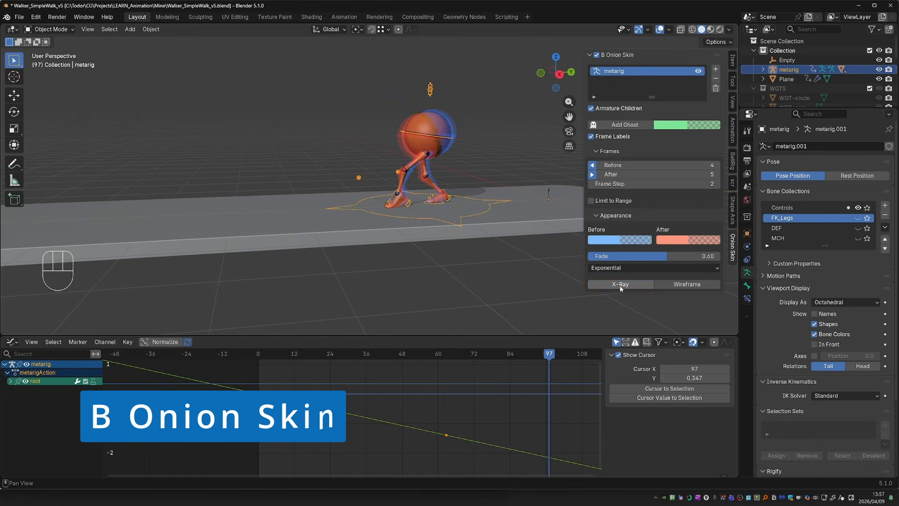
{"action": "left_click", "coordinate": [620, 284]}
{"action": "left_click", "coordinate": [621, 284]}
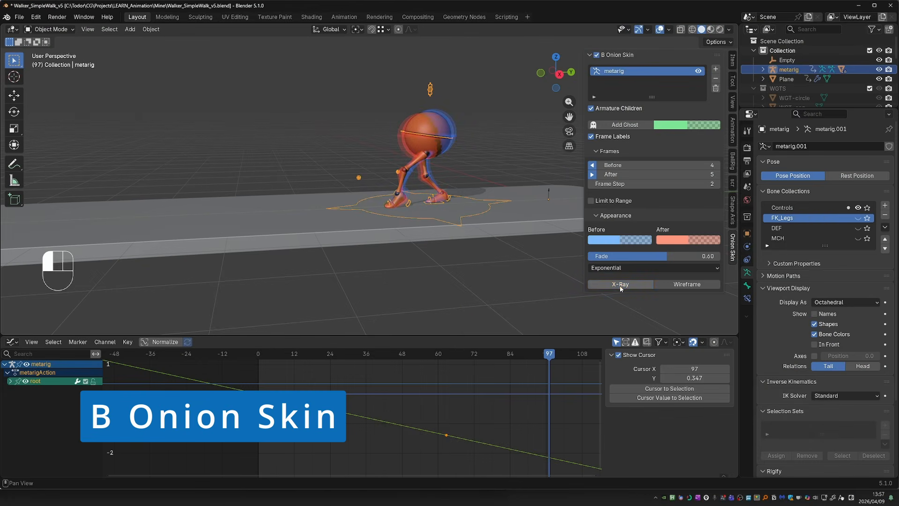
{"action": "left_click", "coordinate": [686, 285]}
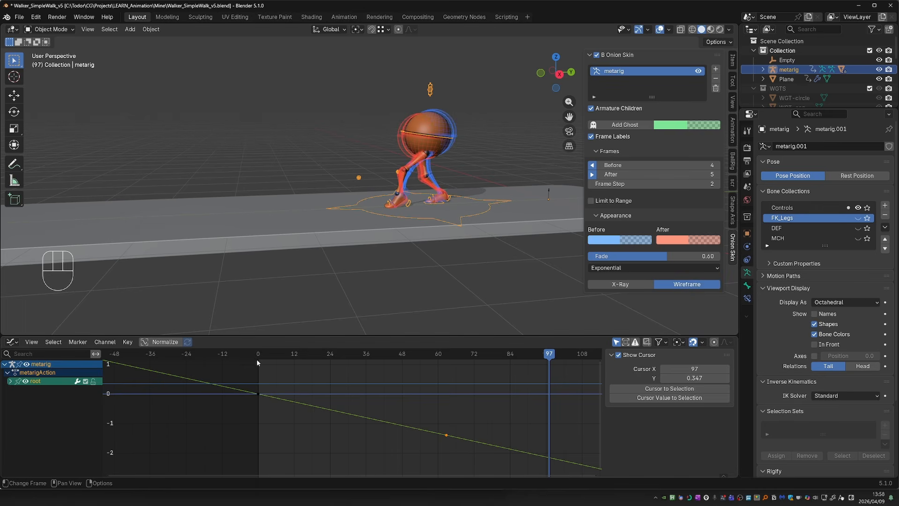
{"action": "key", "text": "space"}
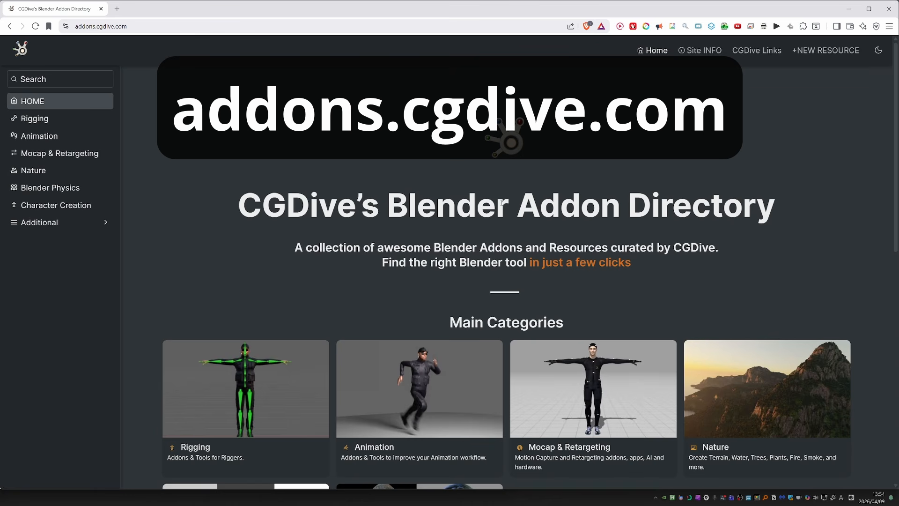
Step: In the browser, open the Onion Skinning / Ghosting category under Animation in CGDive's Blender Addon Directory and browse its addons
{"action": "left_click", "coordinate": [401, 394]}
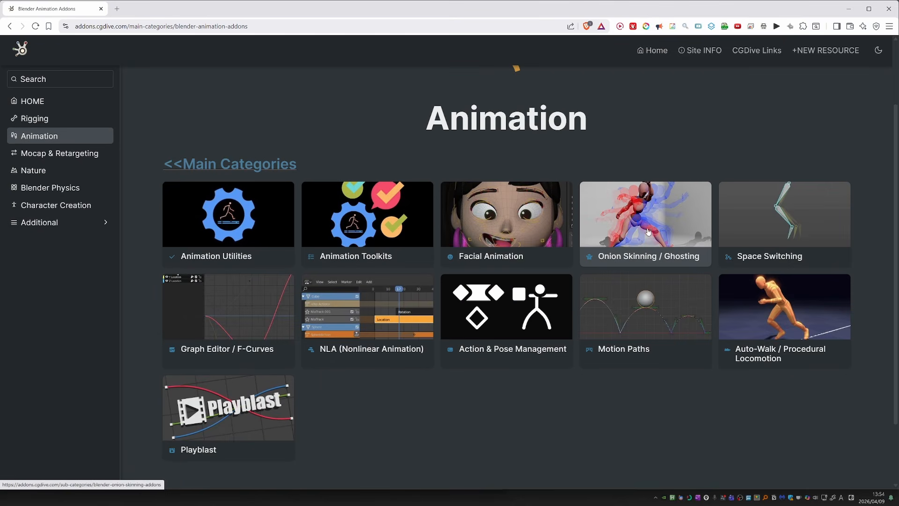
{"action": "left_click", "coordinate": [648, 231]}
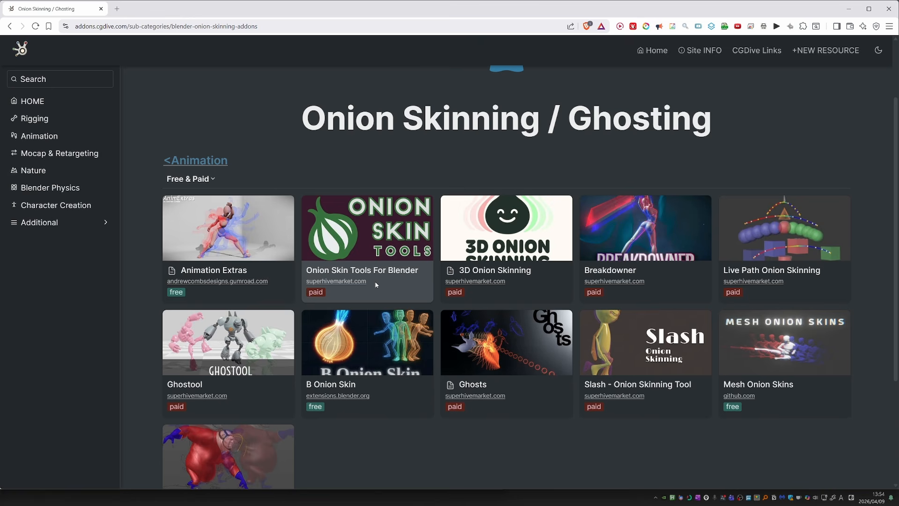
{"action": "scroll", "coordinate": [375, 285], "scroll_direction": "down", "scroll_amount": 1}
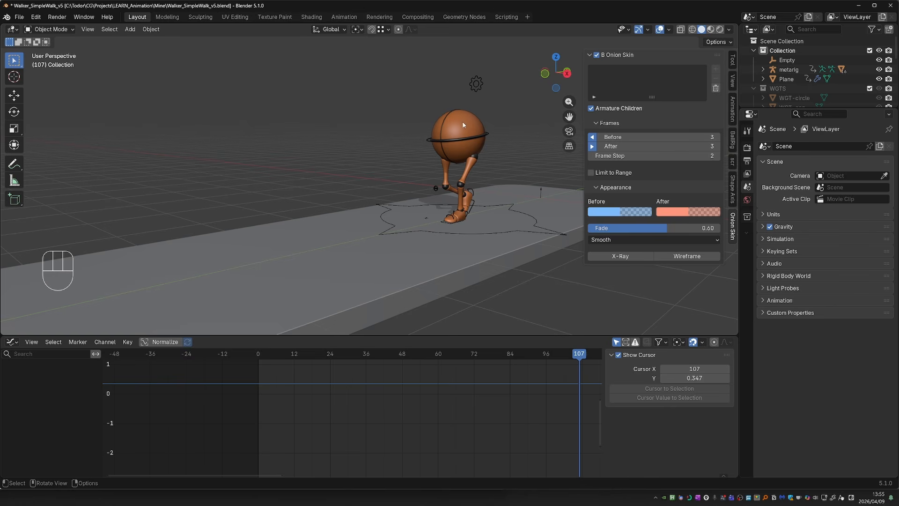
Step: In Blender, try onion skinning on the walker's body Sphere during playback, and remove it from the onion skin list
{"action": "left_click", "coordinate": [463, 125]}
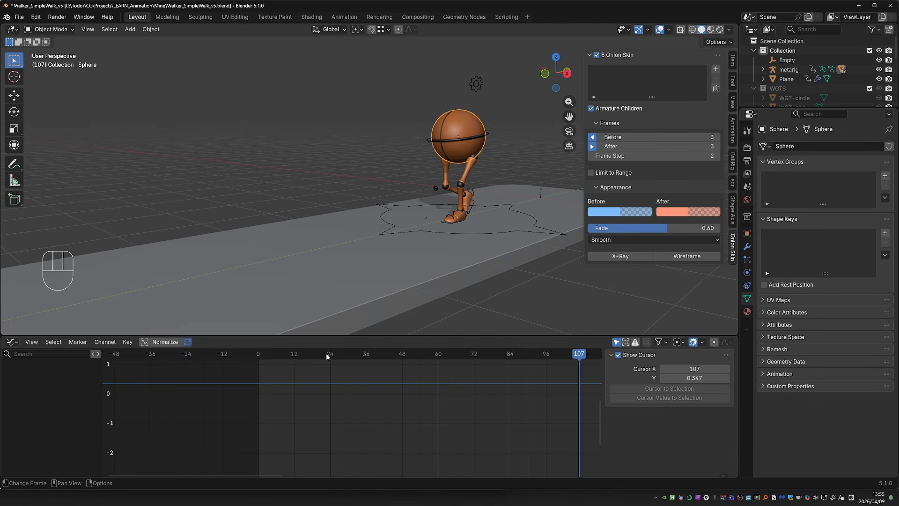
{"action": "key", "text": "space"}
{"action": "key", "text": "space"}
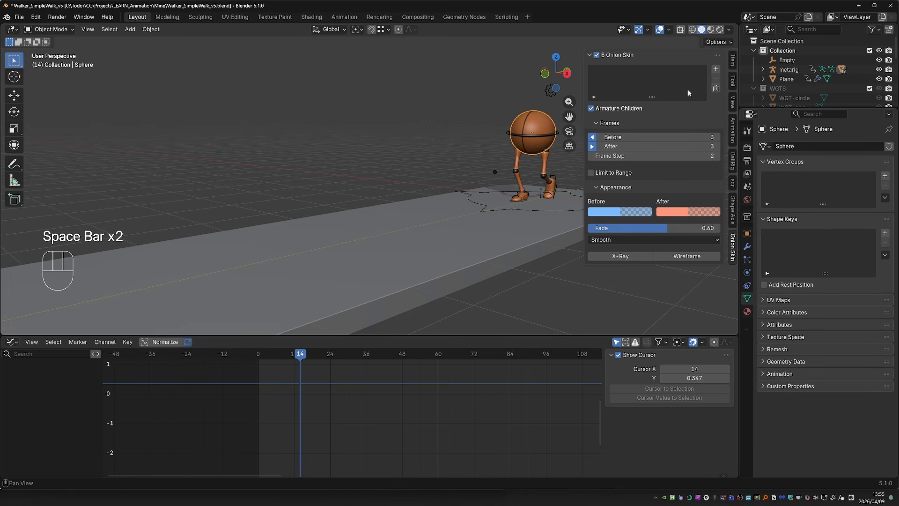
{"action": "left_click", "coordinate": [715, 70]}
{"action": "middle_click_drag", "start_coordinate": [510, 154], "coordinate": [498, 153]}
{"action": "key", "text": "space"}
{"action": "key", "text": "space"}
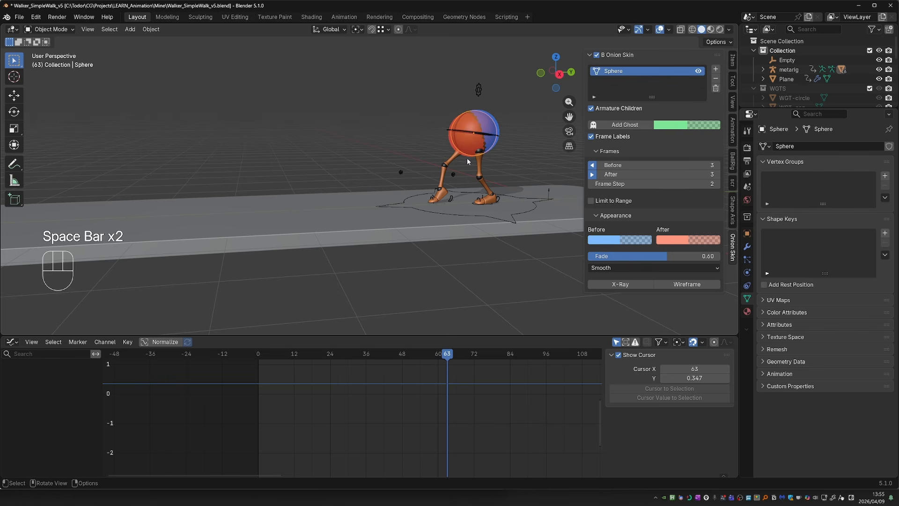
{"action": "left_click", "coordinate": [716, 82]}
Step: Add the metarig armature to the onion skin list and play the walk animation from frame 0
{"action": "left_click", "coordinate": [449, 132]}
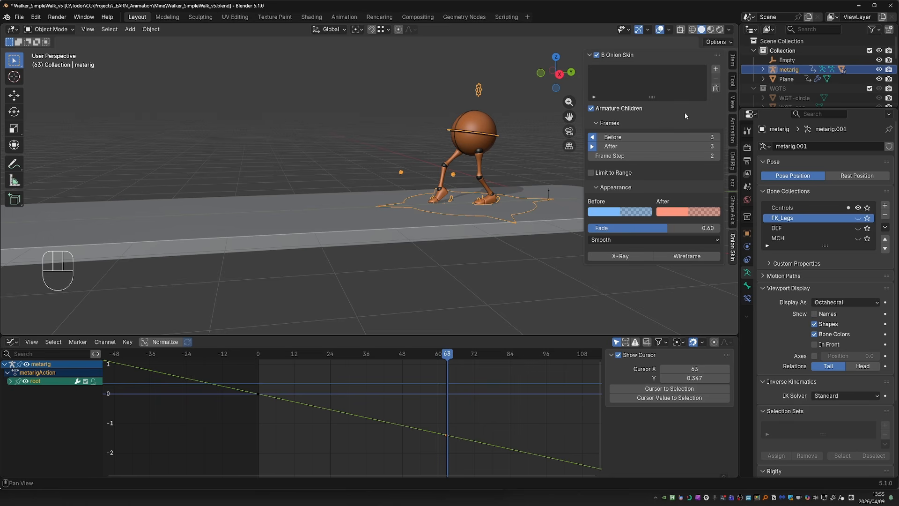
{"action": "left_click", "coordinate": [716, 70]}
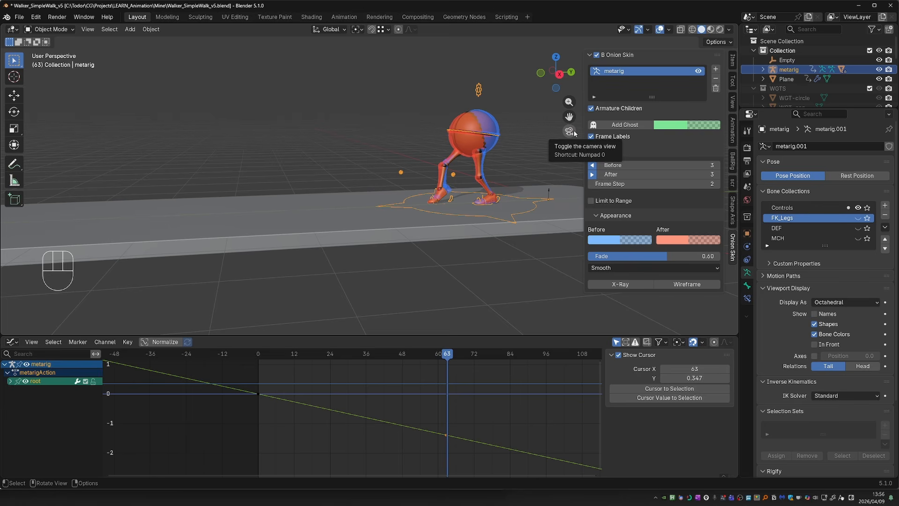
{"action": "key", "text": "space"}
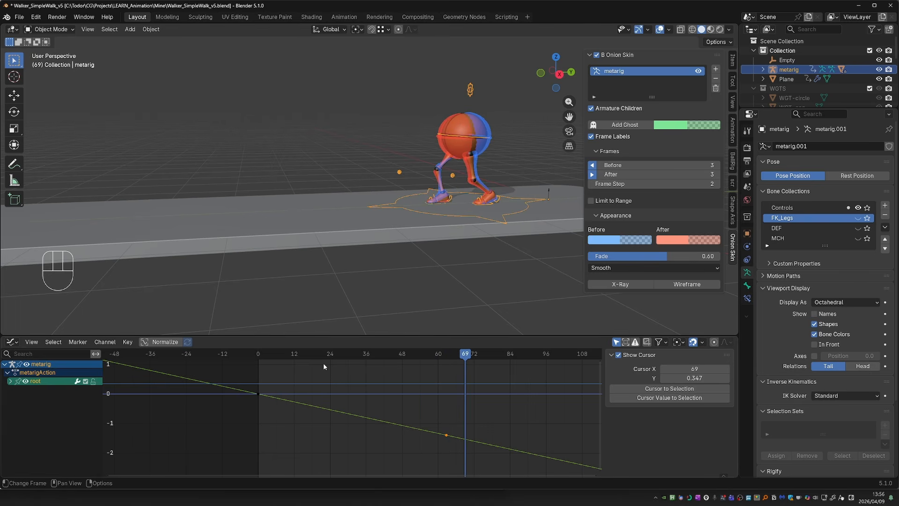
{"action": "left_click", "coordinate": [257, 355]}
{"action": "key", "text": "space"}
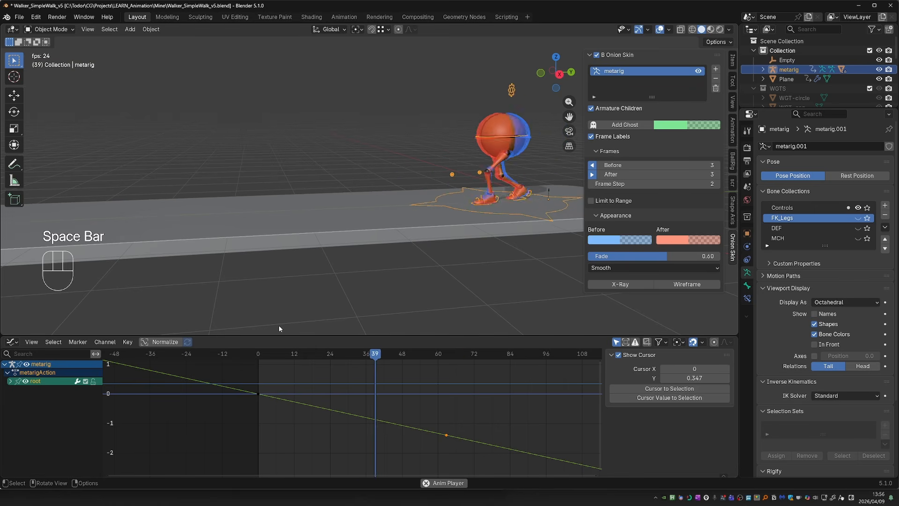
{"action": "key", "text": "space"}
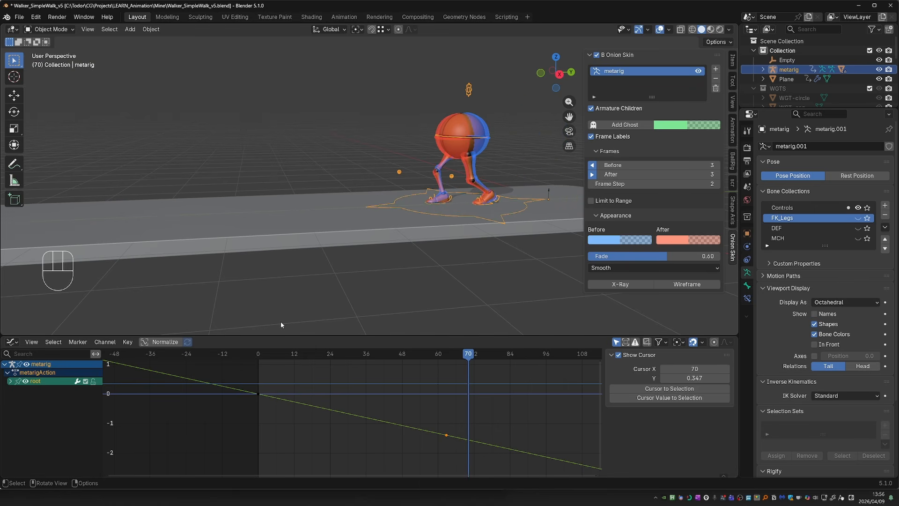
Step: Toggle the Before ghosts off and on, and do the same with the After ghosts
{"action": "left_click", "coordinate": [592, 166]}
{"action": "left_click", "coordinate": [592, 166]}
{"action": "left_click", "coordinate": [592, 175]}
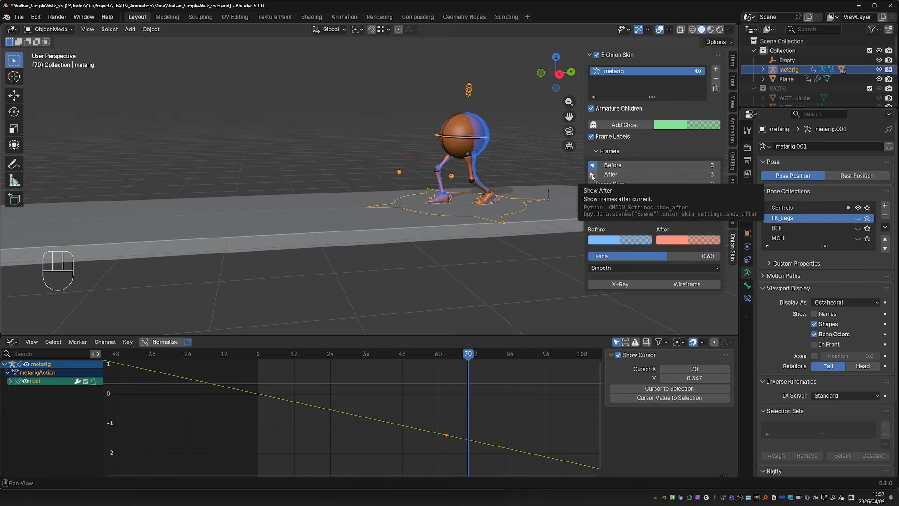
{"action": "left_click", "coordinate": [593, 175]}
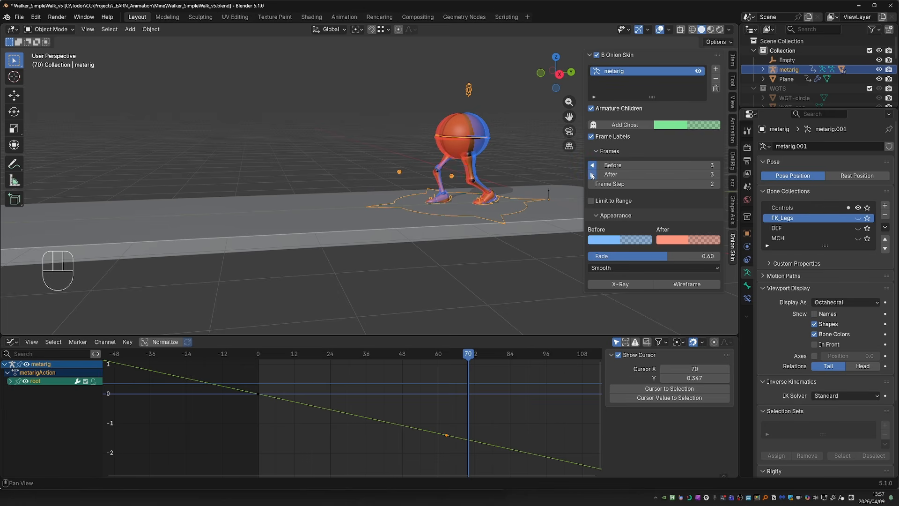
Step: Set the onion skin ghosts to 4 Before and 5 After the current frame
{"action": "left_click", "coordinate": [718, 165]}
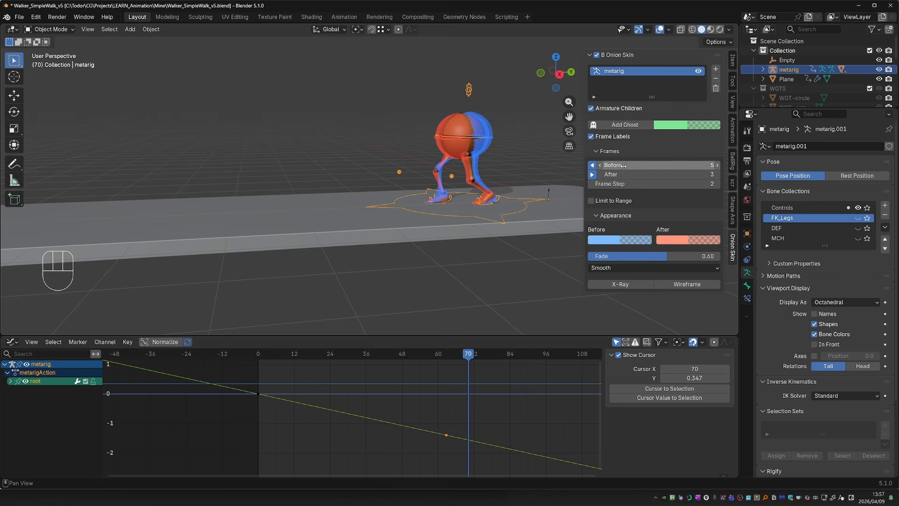
{"action": "left_click", "coordinate": [600, 166]}
{"action": "left_click", "coordinate": [718, 175]}
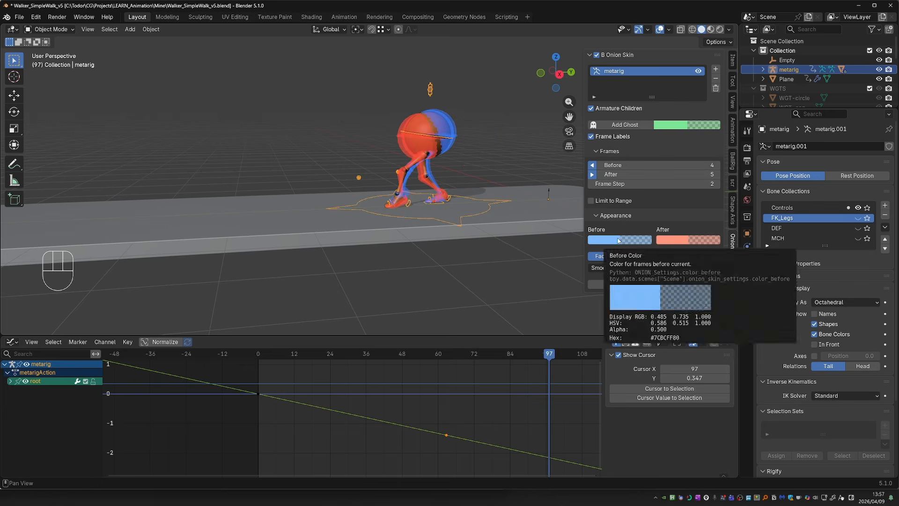
Step: Try a different color for the Before ghosts
{"action": "left_click", "coordinate": [618, 241]}
{"action": "left_click_drag", "start_coordinate": [630, 147], "coordinate": [662, 124]}
{"action": "key", "text": "Escape"}
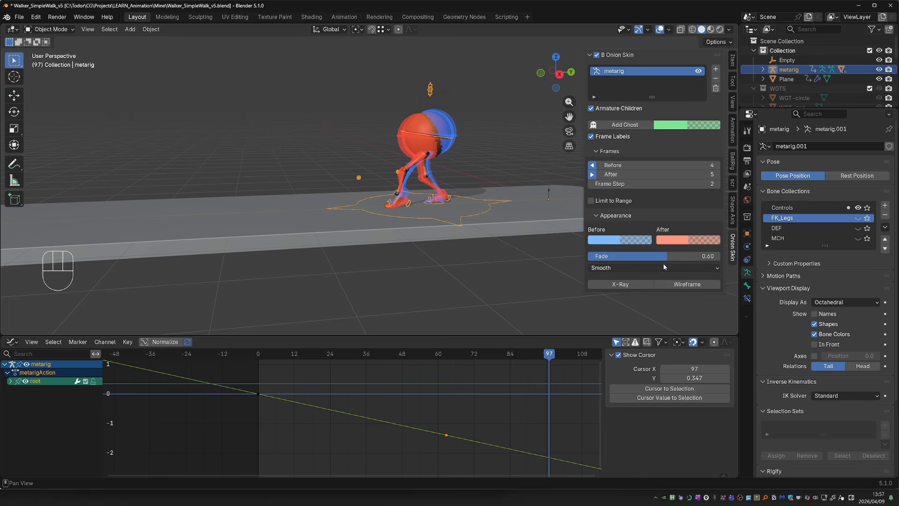
Step: Set the ghosts' falloff curve to Exponential
{"action": "left_click", "coordinate": [627, 271]}
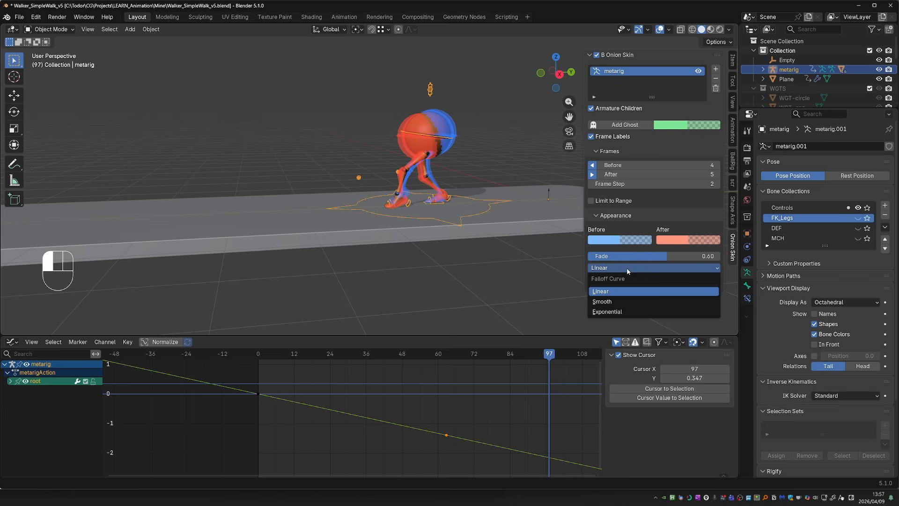
{"action": "left_click", "coordinate": [617, 312]}
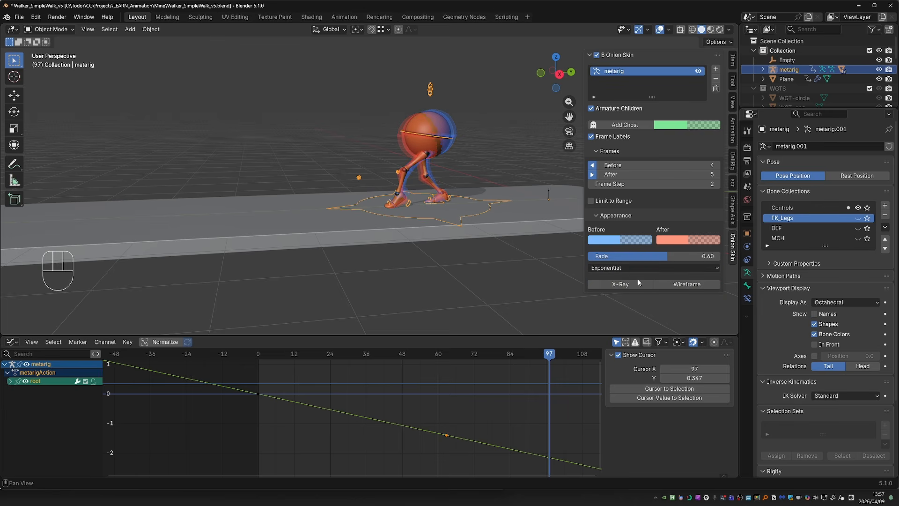
Step: Preview the ghosts in X-Ray and switch them to Wireframe drawing
{"action": "left_click", "coordinate": [620, 285]}
{"action": "left_click", "coordinate": [620, 285]}
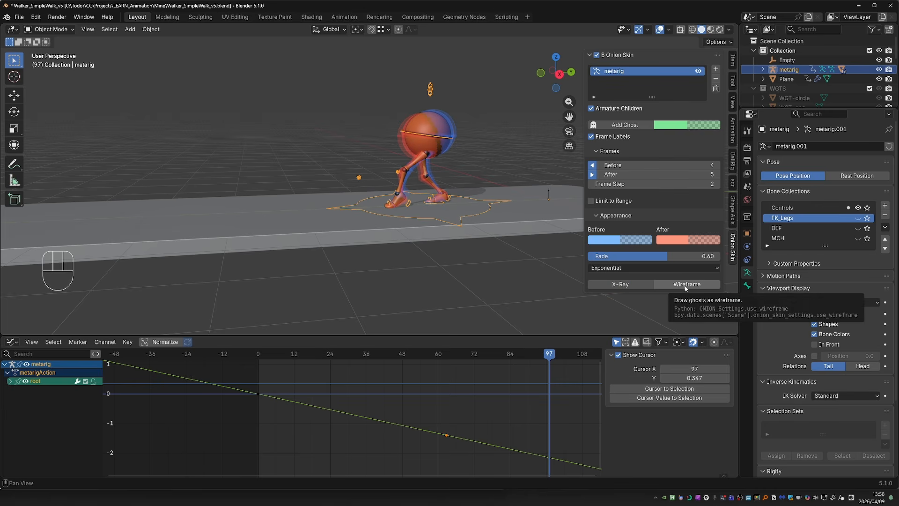
{"action": "left_click", "coordinate": [685, 285]}
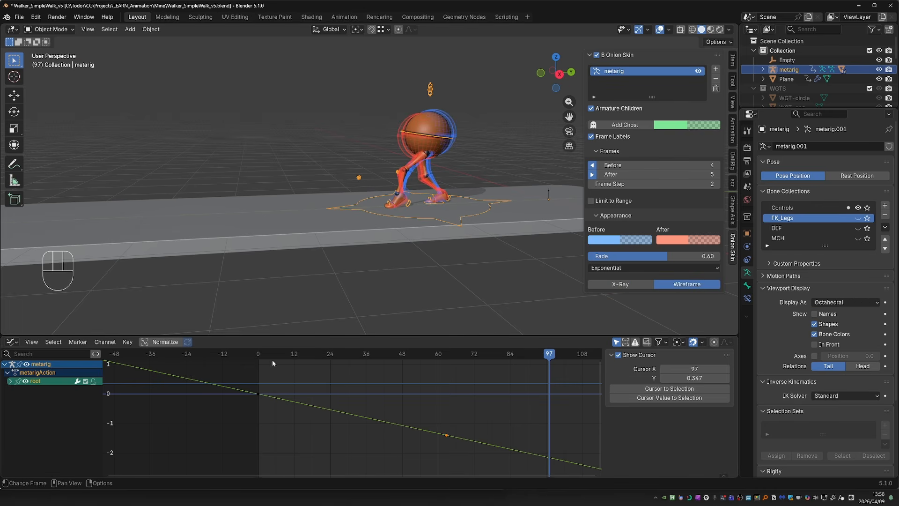
Step: Play the walk to frame 101, switch the metarig to Pose Mode and select the Body bone
{"action": "key", "text": "space"}
{"action": "middle_click_drag", "start_coordinate": [468, 154], "coordinate": [388, 173]}
{"action": "scroll", "coordinate": [388, 172], "scroll_direction": "up", "scroll_amount": 3}
{"action": "key", "text": "Tab"}
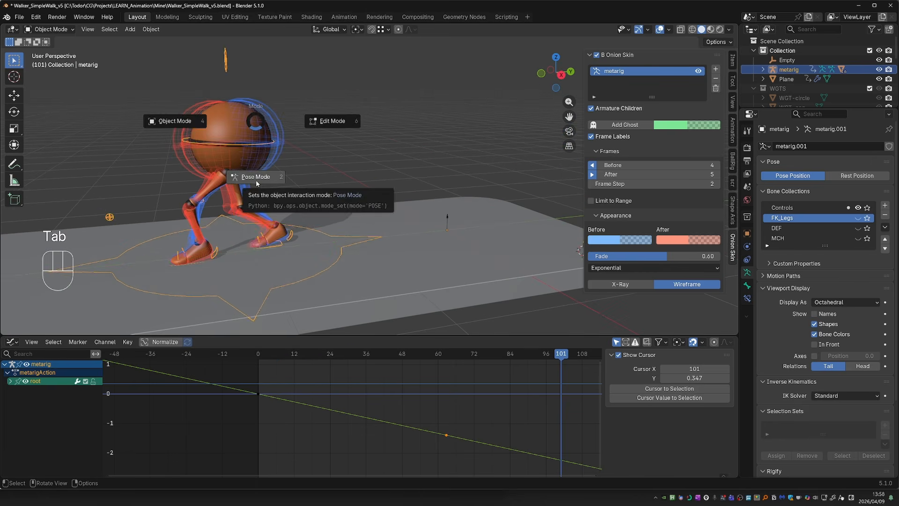
{"action": "left_click", "coordinate": [255, 180]}
{"action": "left_click", "coordinate": [279, 149]}
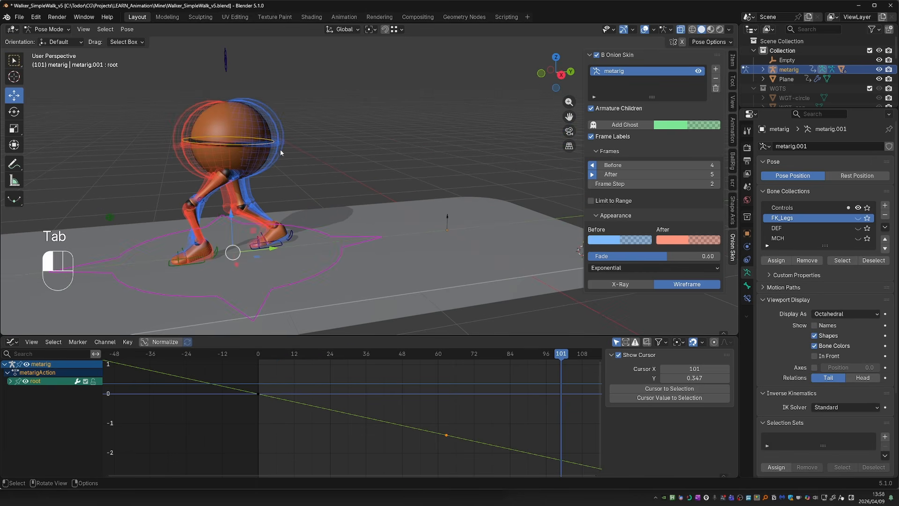
Step: Try rotating and moving the Body bone with the onion skin ghosts shown
{"action": "key", "text": "r"}
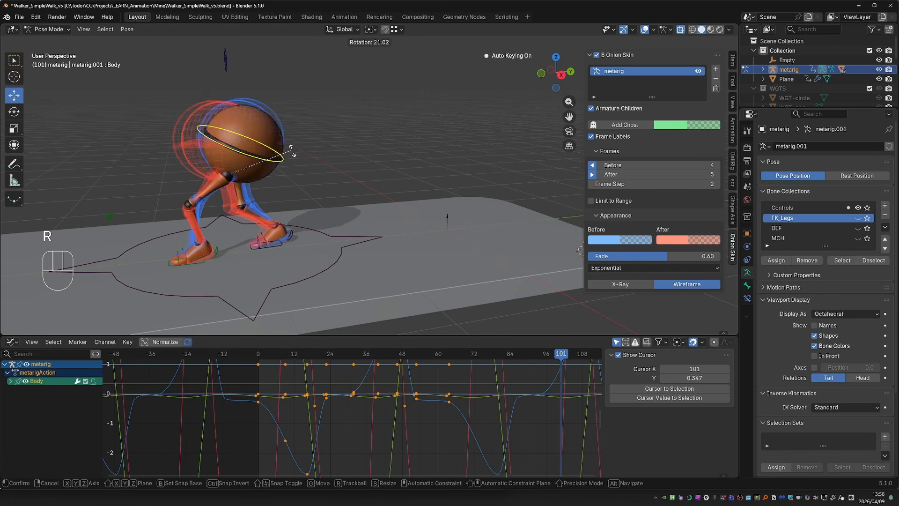
{"action": "right_click", "coordinate": [291, 125]}
{"action": "key", "text": "r"}
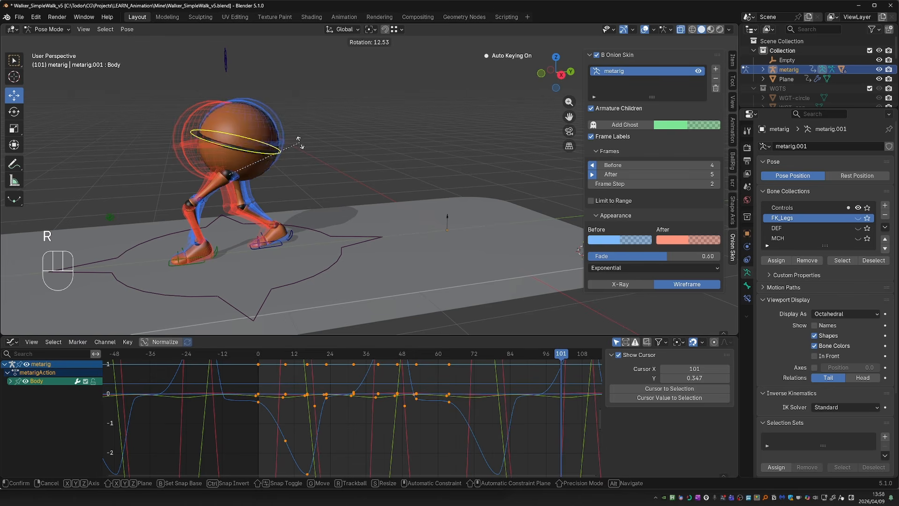
{"action": "right_click", "coordinate": [354, 163]}
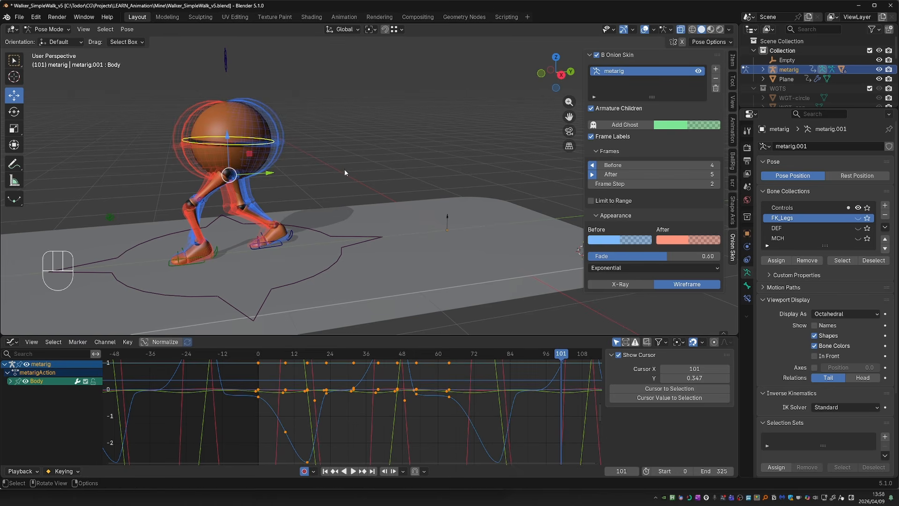
{"action": "key", "text": "g"}
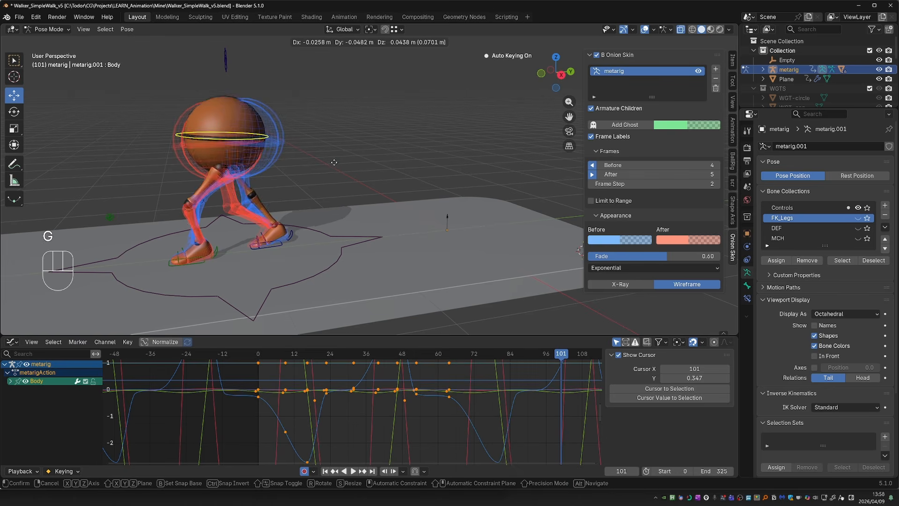
{"action": "right_click", "coordinate": [340, 164]}
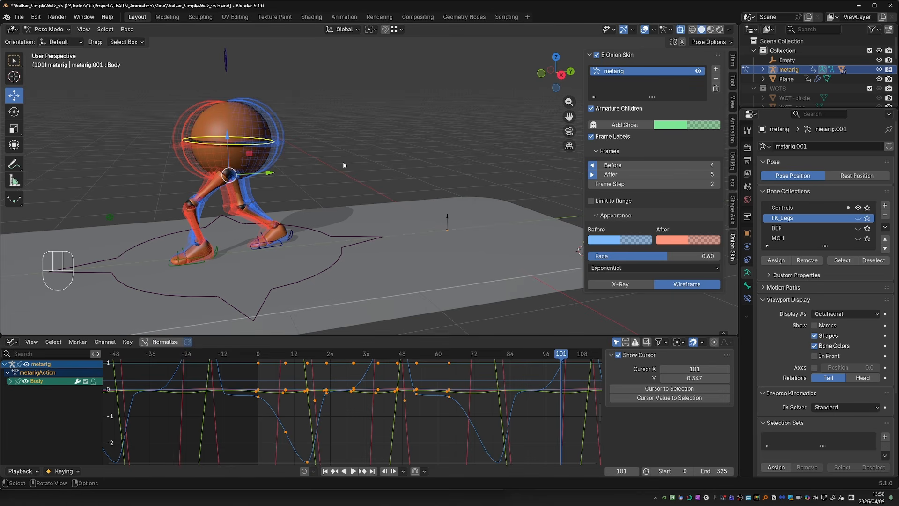
Step: Try moving the Body bone with the B Onion Skin ghosts turned off
{"action": "left_click", "coordinate": [597, 57]}
{"action": "key", "text": "g"}
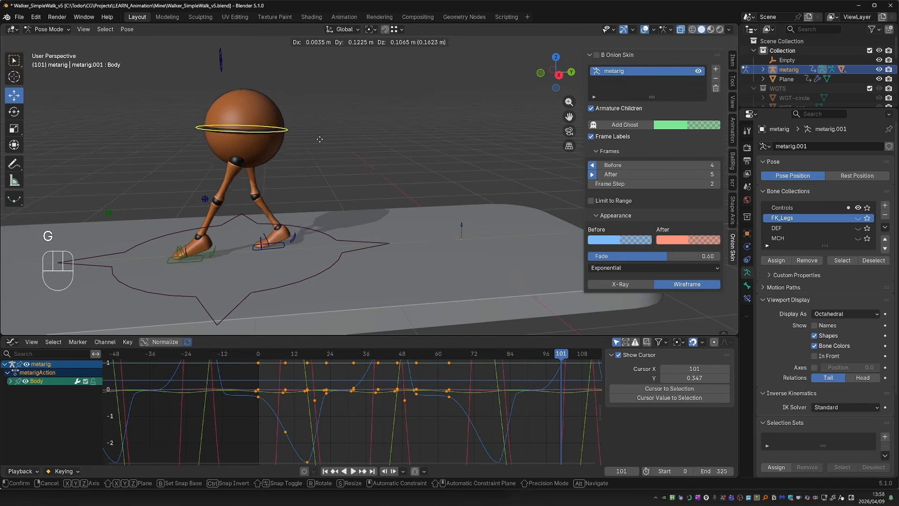
{"action": "right_click", "coordinate": [318, 167]}
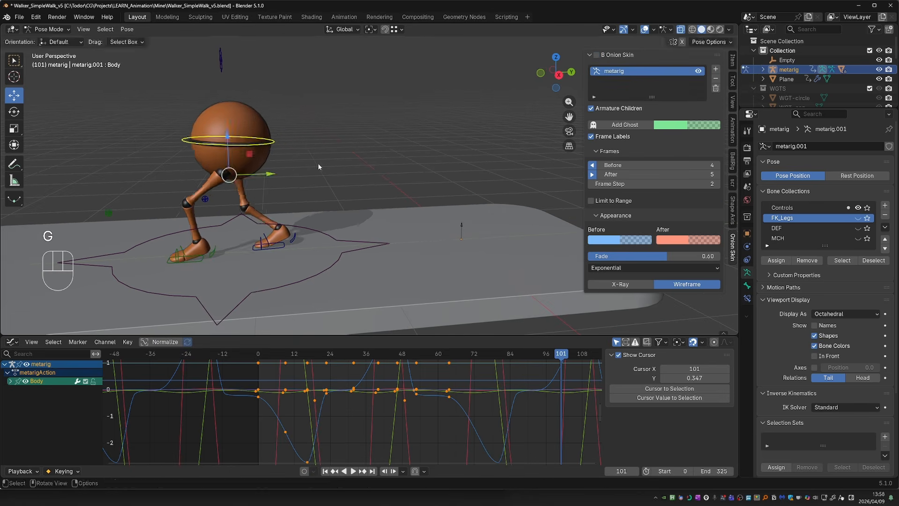
{"action": "left_click", "coordinate": [597, 56]}
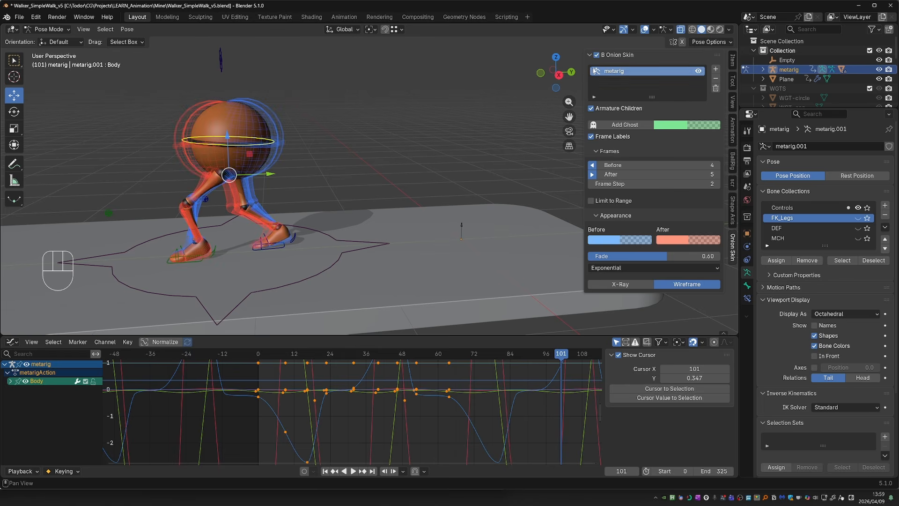
Step: Add the B Onion Skin Enable option to Quick Favorites and toggle the ghosts from there
{"action": "right_click", "coordinate": [599, 56]}
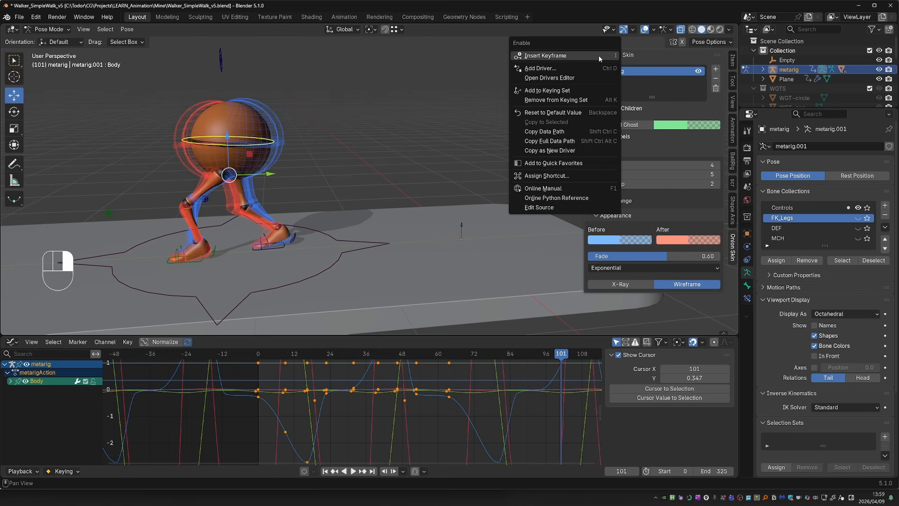
{"action": "left_click", "coordinate": [591, 164]}
{"action": "key", "text": "q"}
{"action": "left_click", "coordinate": [329, 174]}
{"action": "key", "text": "q"}
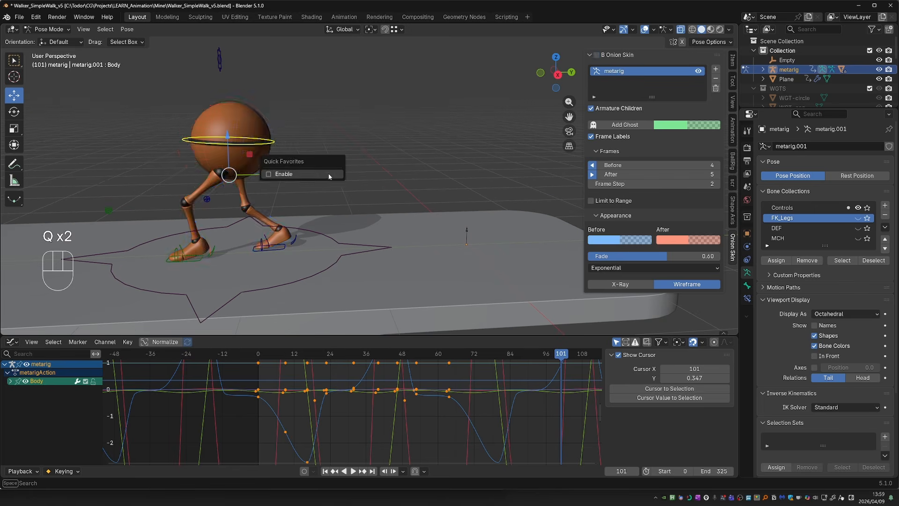
{"action": "left_click", "coordinate": [328, 174]}
{"action": "key", "text": "q"}
{"action": "left_click", "coordinate": [317, 179]}
{"action": "middle_click_drag", "start_coordinate": [268, 189], "coordinate": [314, 170], "text": "shift"}
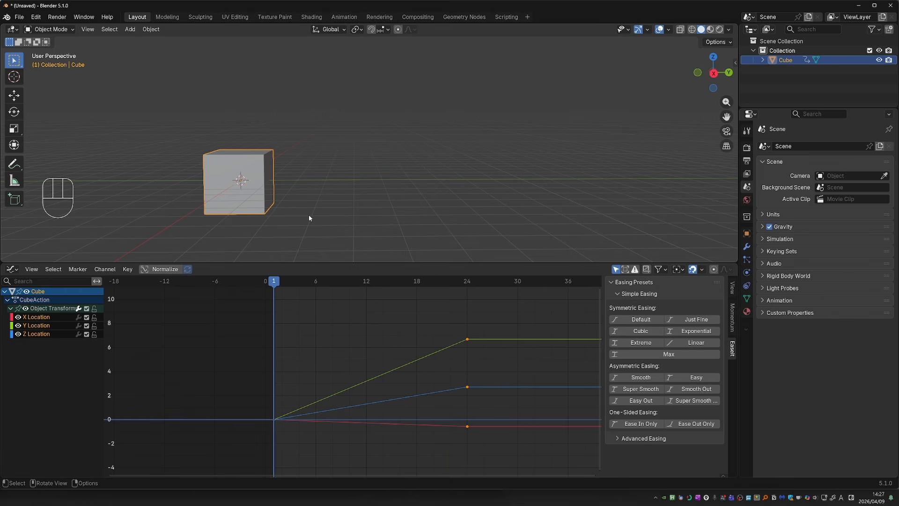
Step: Play the cube's linear location animation and return the playhead to the beginning
{"action": "key", "text": "space"}
{"action": "key", "text": "space"}
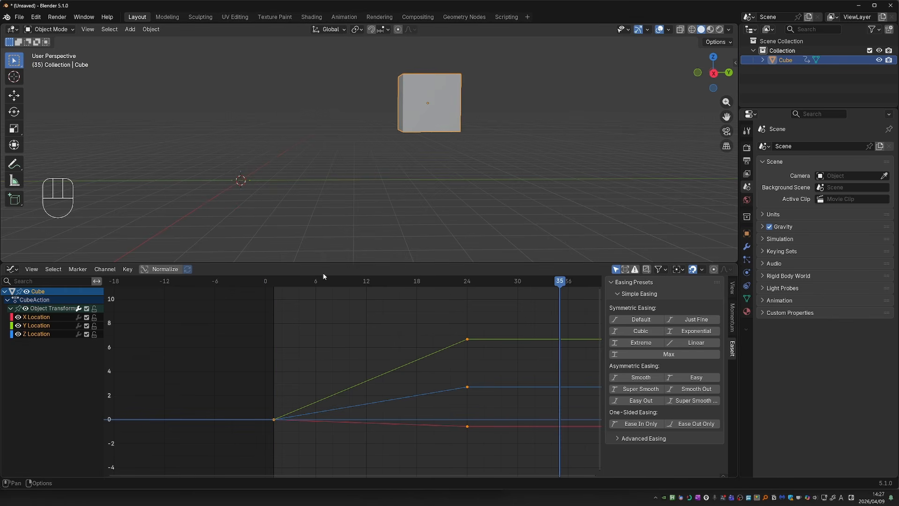
{"action": "left_click", "coordinate": [282, 280]}
Step: Select all of the cube's location keyframes, apply the Default easing with Bézier interpolation and preview the motion
{"action": "left_click_drag", "start_coordinate": [222, 454], "coordinate": [510, 326]}
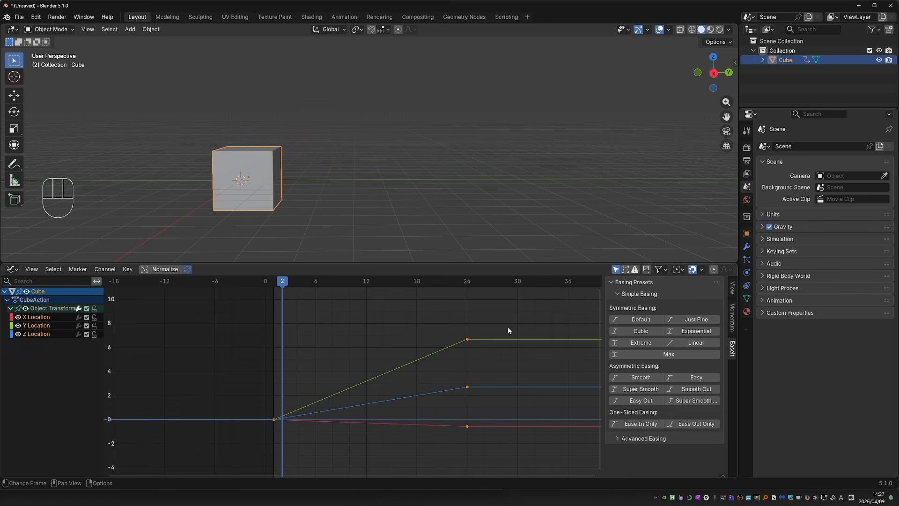
{"action": "left_click", "coordinate": [645, 324]}
{"action": "key", "text": "r"}
{"action": "key", "text": "t"}
{"action": "key", "text": "t"}
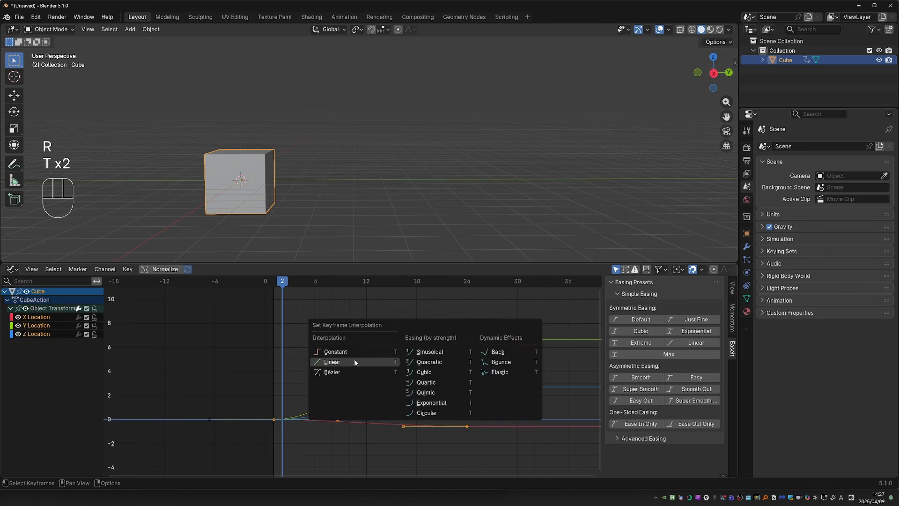
{"action": "left_click", "coordinate": [353, 371]}
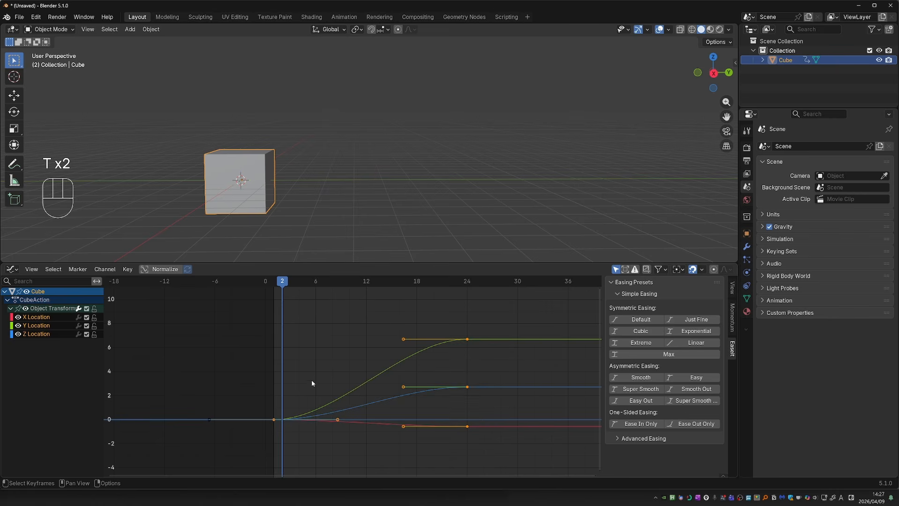
{"action": "key", "text": "space"}
{"action": "key", "text": "Escape"}
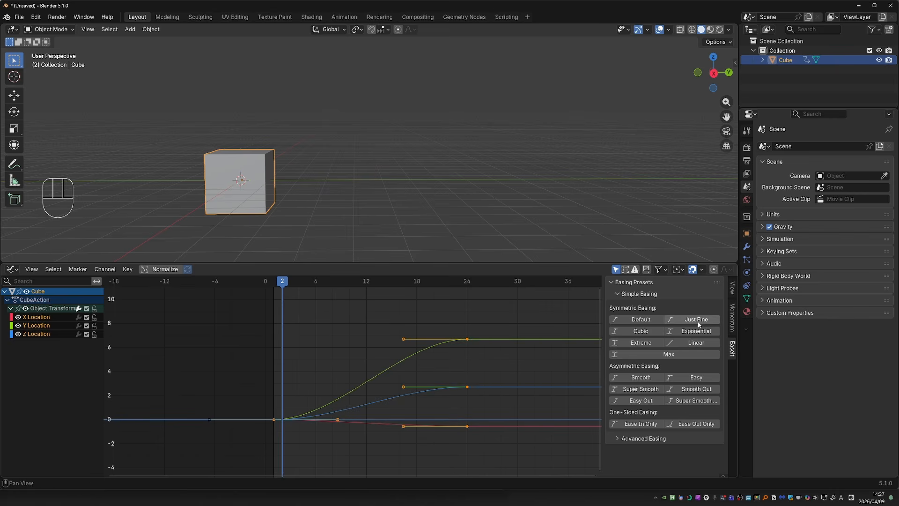
Step: Try the Just Fine and Cubic symmetric easings on the cube's keyframes, playing the animation with each
{"action": "left_click", "coordinate": [703, 321]}
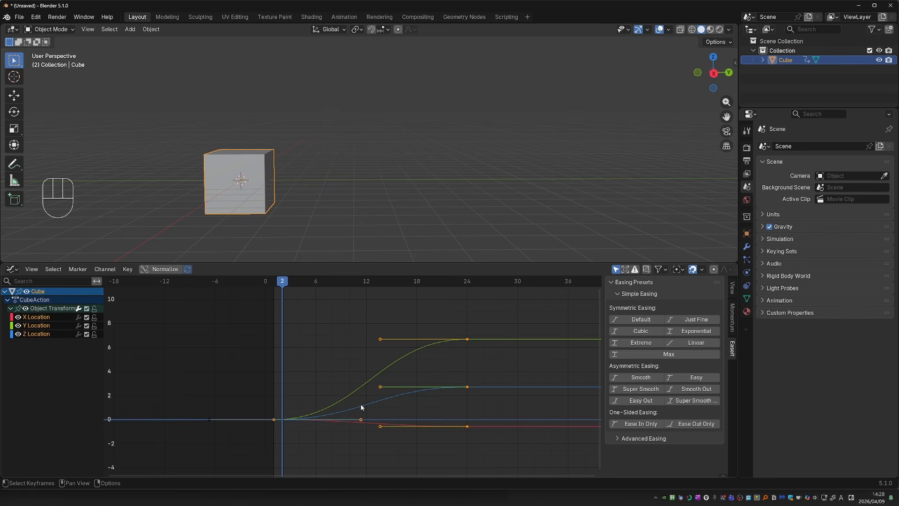
{"action": "key", "text": "space"}
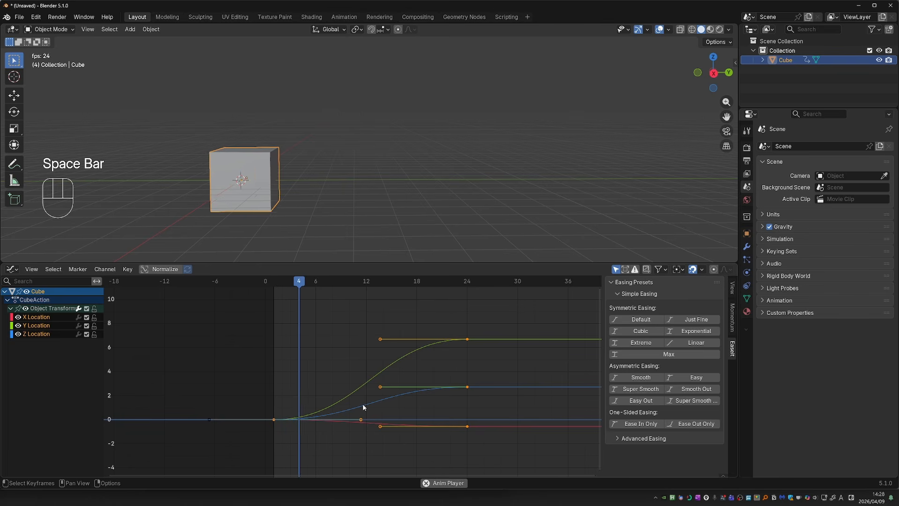
{"action": "key", "text": "space"}
{"action": "left_click", "coordinate": [641, 334]}
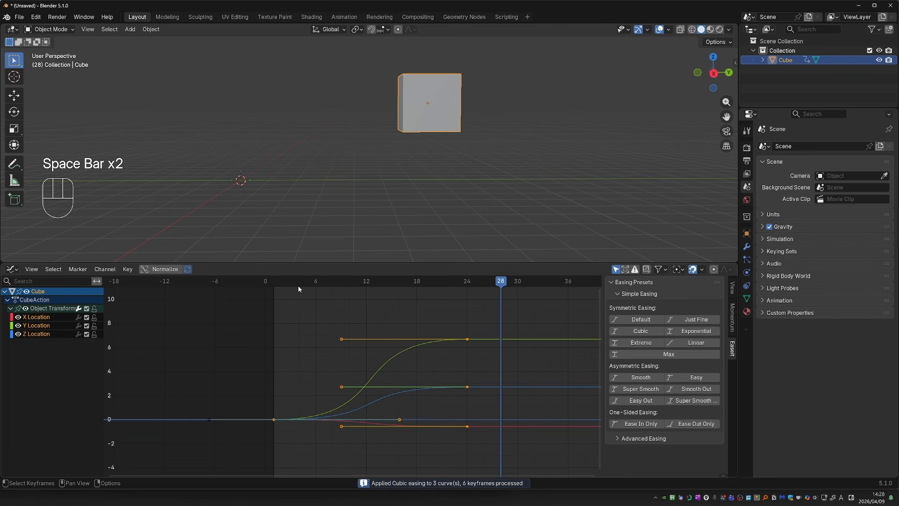
{"action": "left_click", "coordinate": [298, 283]}
{"action": "key", "text": "space"}
{"action": "key", "text": "space"}
Step: Try the Exponential easing on the cube's keyframes and play the animation from the start
{"action": "left_click", "coordinate": [686, 332]}
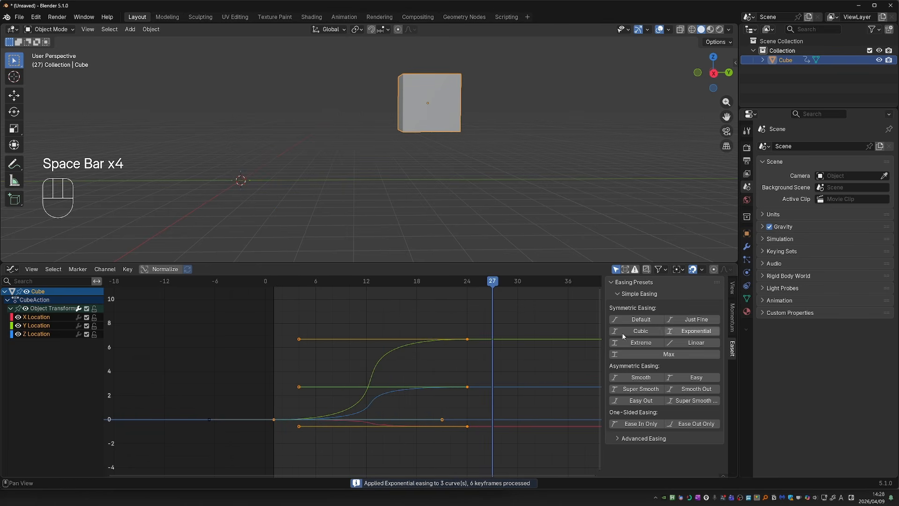
{"action": "left_click", "coordinate": [278, 284]}
{"action": "key", "text": "space"}
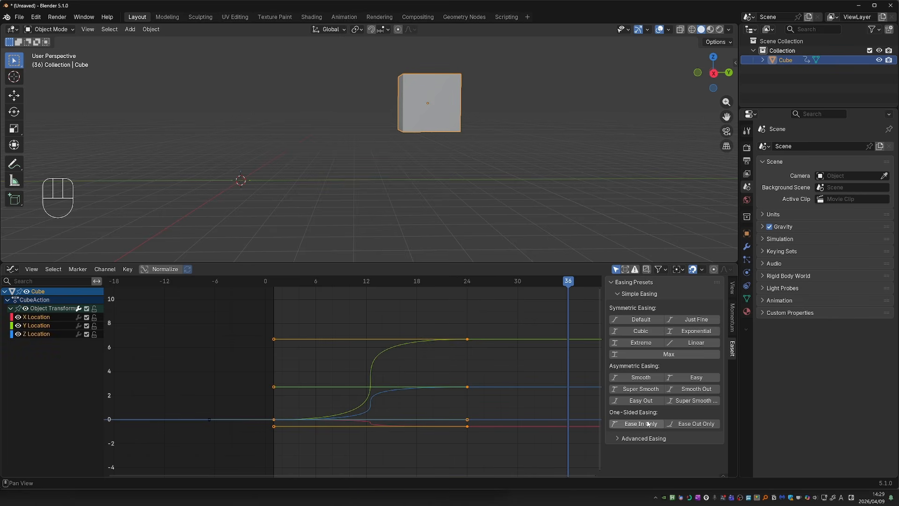
Step: Try the asymmetric easings Smooth and Easy Out on the cube's keyframes, playing the animation with each
{"action": "left_click", "coordinate": [650, 380]}
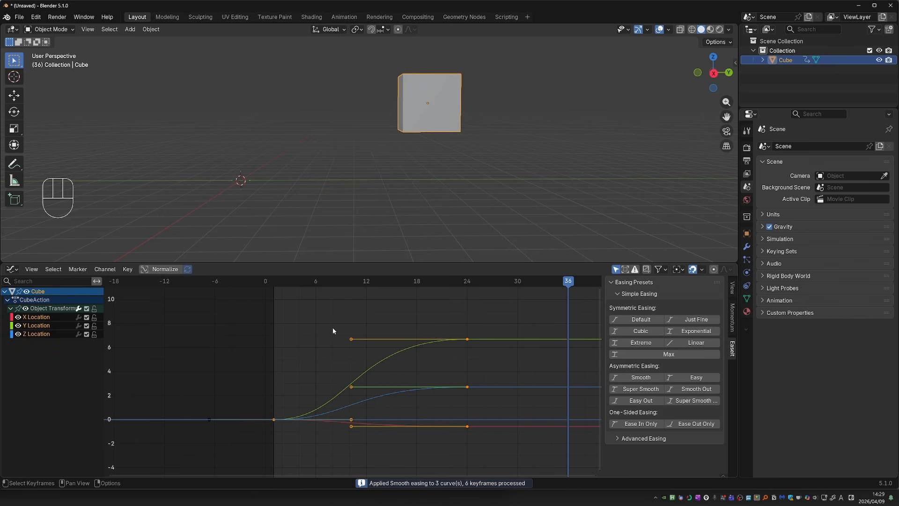
{"action": "left_click", "coordinate": [279, 284]}
{"action": "key", "text": "space"}
{"action": "key", "text": "space"}
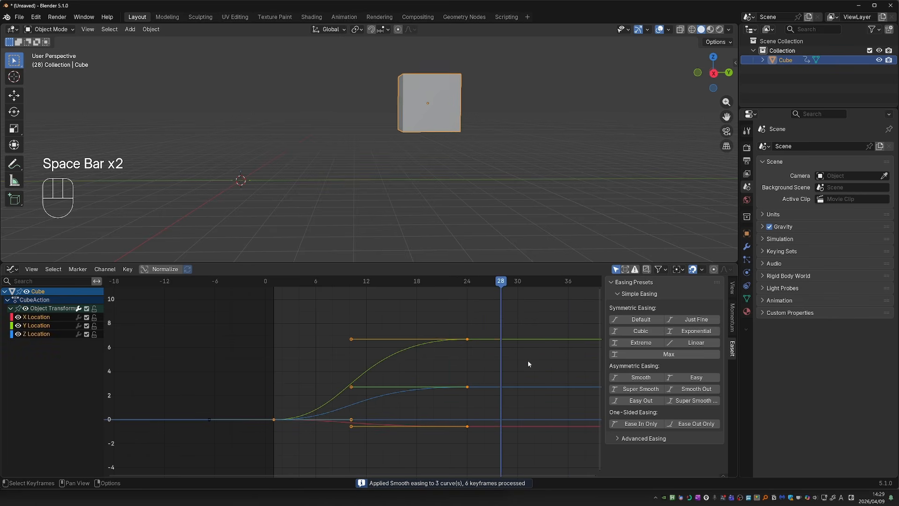
{"action": "left_click", "coordinate": [640, 400]}
{"action": "key", "text": "space"}
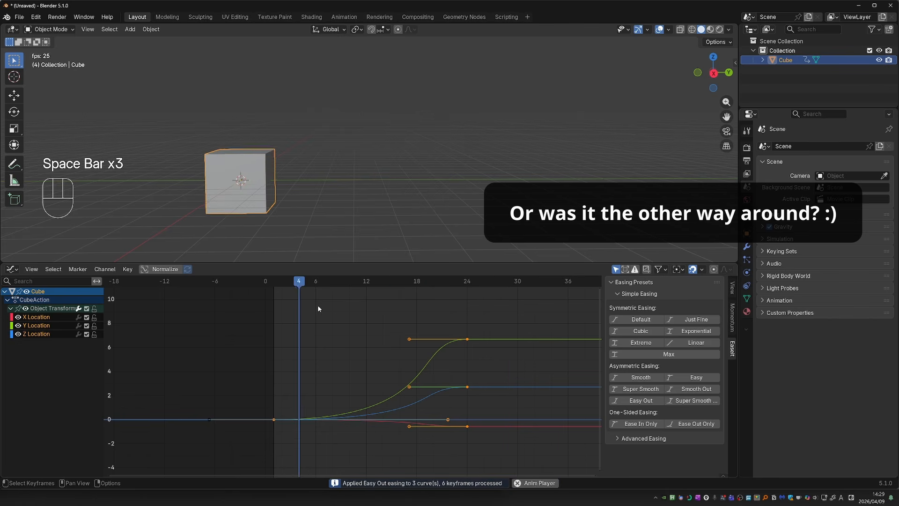
Step: Try the one-sided easings Ease In Only and Ease Out Only on the cube's keyframes and play the motion
{"action": "left_click", "coordinate": [688, 423]}
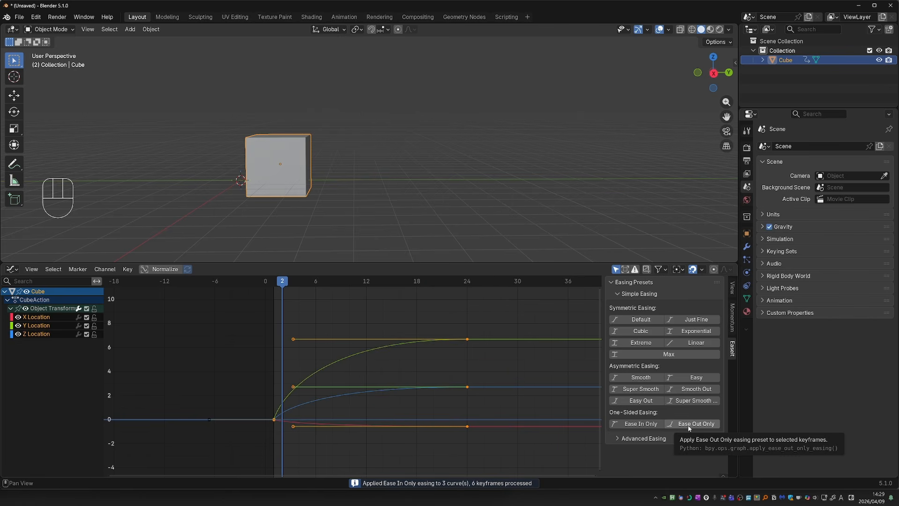
{"action": "left_click", "coordinate": [689, 423]}
{"action": "key", "text": "space"}
{"action": "key", "text": "space"}
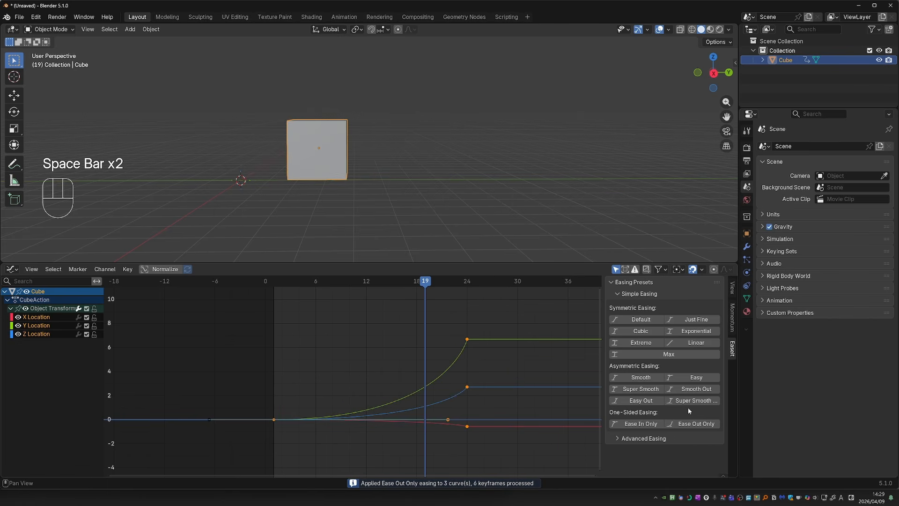
Step: Reveal the Advanced Easing presets, try Explosive on the cube's keyframes and play the animation
{"action": "left_click", "coordinate": [644, 438]}
{"action": "scroll", "coordinate": [634, 456], "scroll_direction": "down", "scroll_amount": 3}
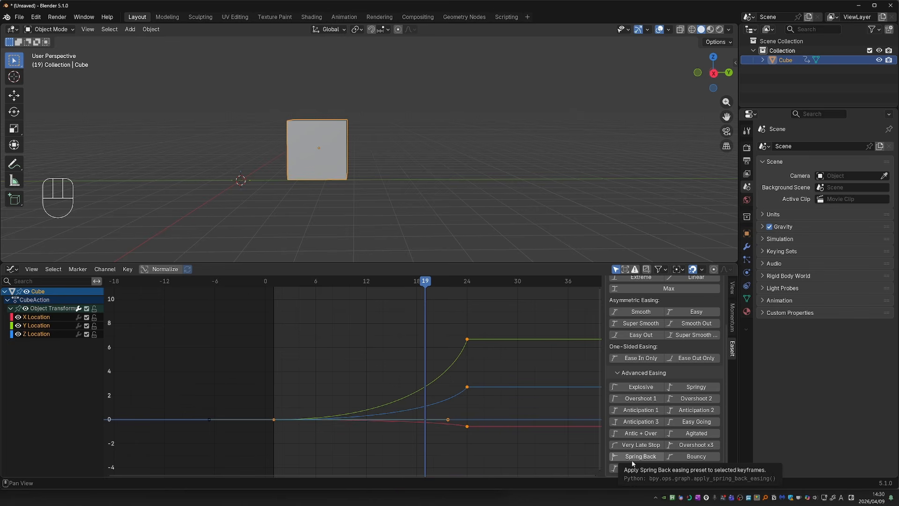
{"action": "left_click", "coordinate": [632, 388]}
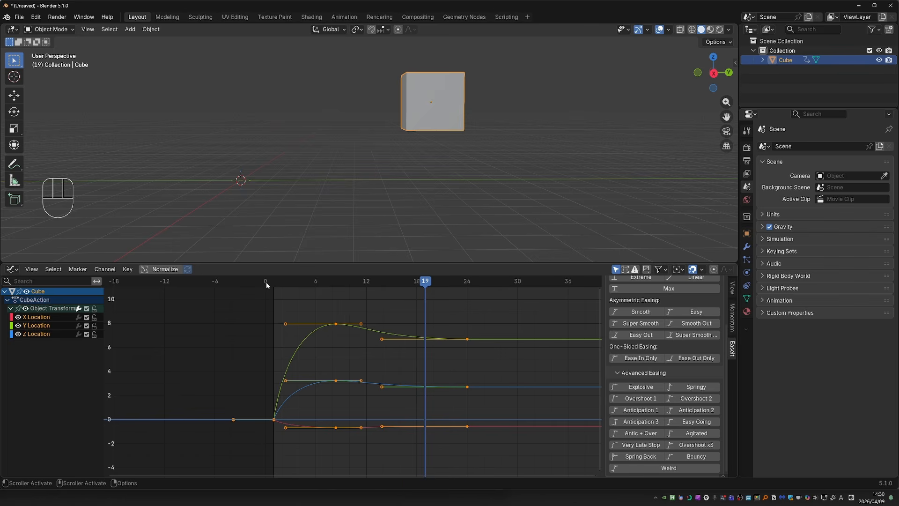
{"action": "key", "text": "space"}
{"action": "key", "text": "space"}
{"action": "key", "text": "space"}
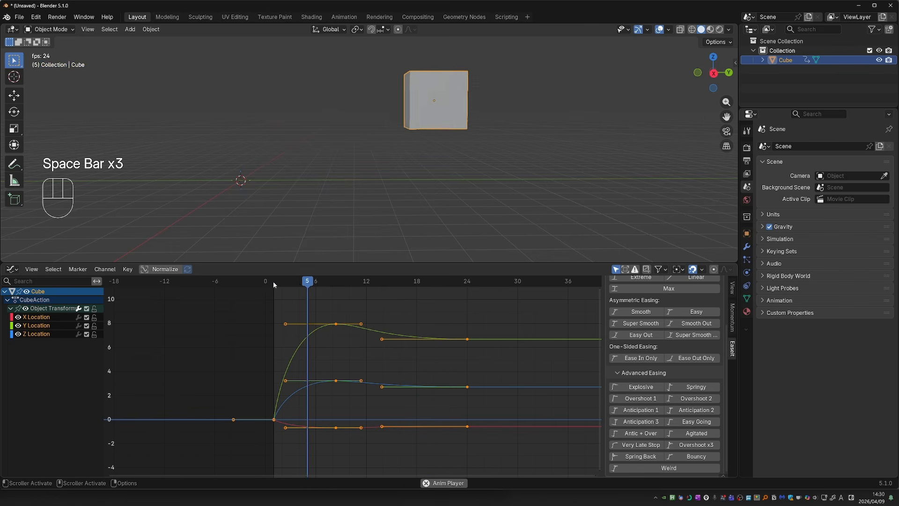
{"action": "key", "text": "space"}
Step: Try the Overshoot 1 and Anticipation 1 easings on the cube's keyframes, playing the animation with each
{"action": "left_click", "coordinate": [660, 400]}
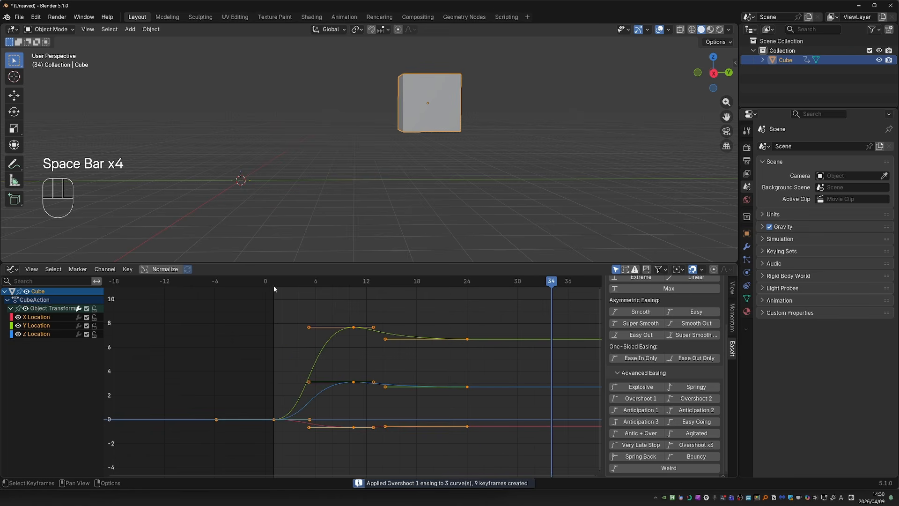
{"action": "key", "text": "space"}
{"action": "key", "text": "space"}
{"action": "left_click", "coordinate": [633, 411]}
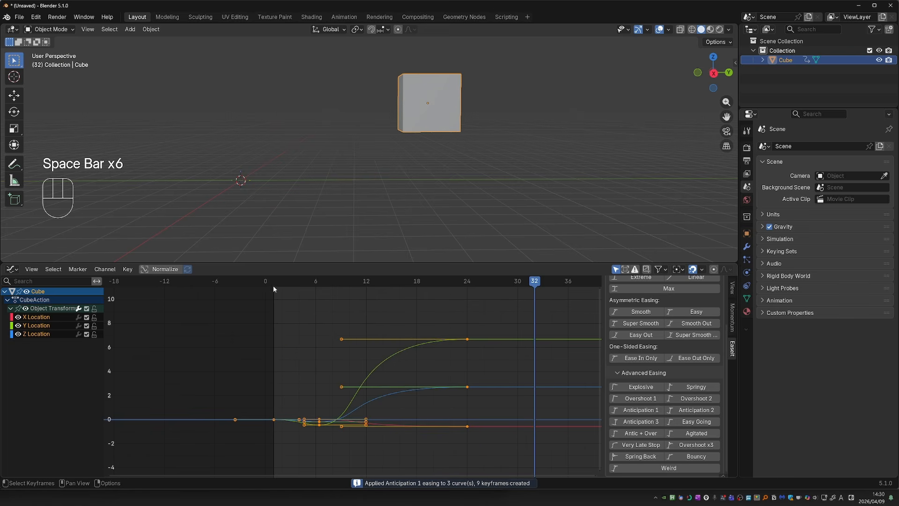
{"action": "key", "text": "space"}
{"action": "key", "text": "space"}
Step: Try the Anticipation 2 and Anticipation 3 easings on the cube's keyframes, playing the animation with each
{"action": "left_click", "coordinate": [681, 410]}
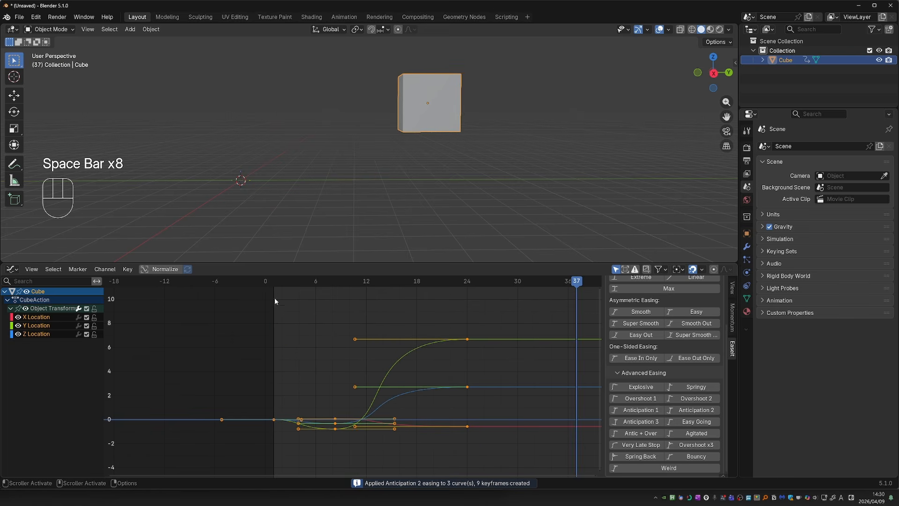
{"action": "key", "text": "space"}
{"action": "key", "text": "space"}
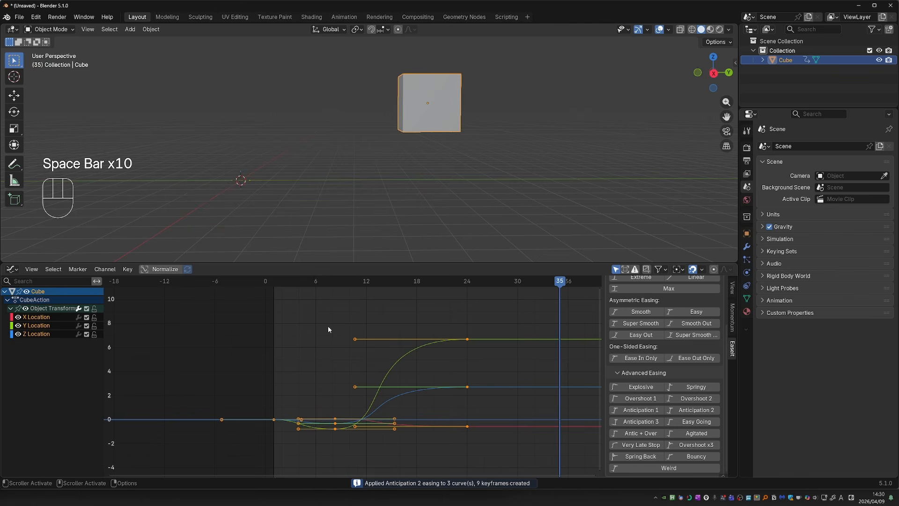
{"action": "left_click", "coordinate": [641, 422]}
{"action": "key", "text": "space"}
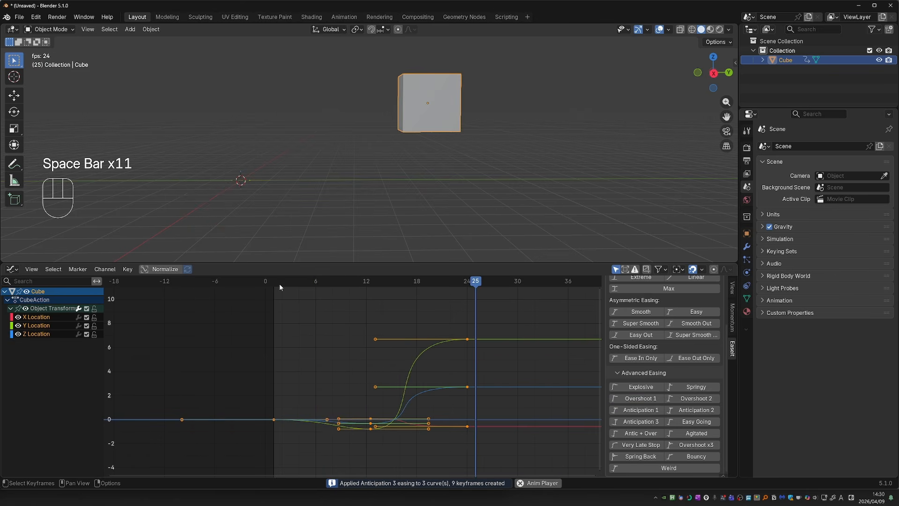
{"action": "key", "text": "space"}
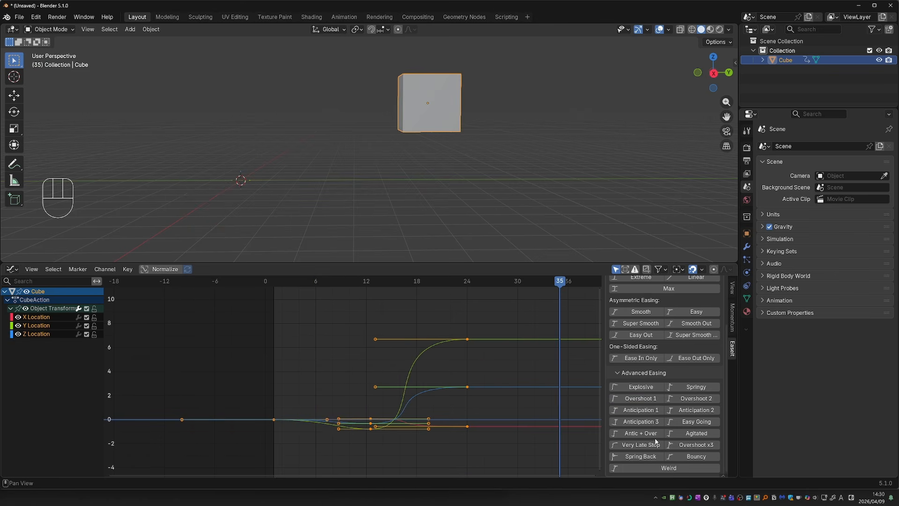
Step: Try the Spring Back and Weird easings on the cube's keyframes, playing the animation with each
{"action": "left_click", "coordinate": [640, 456]}
{"action": "key", "text": "space"}
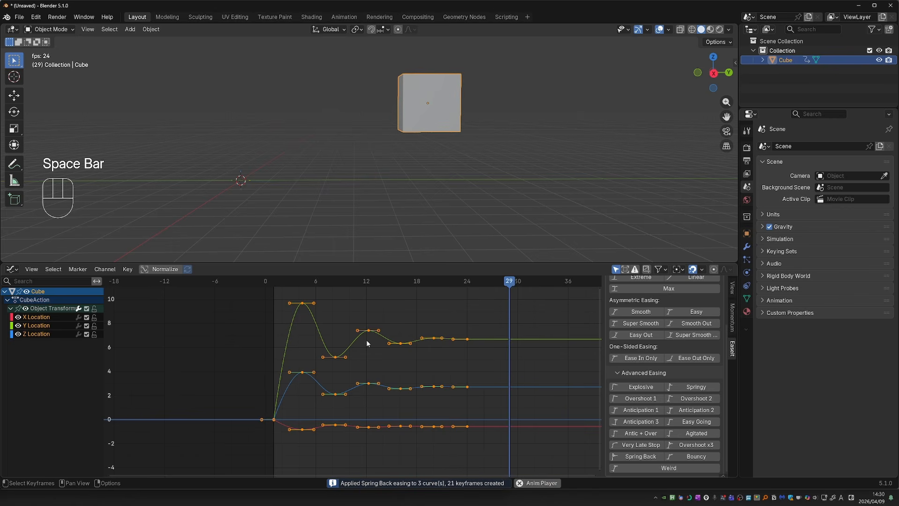
{"action": "key", "text": "space"}
{"action": "left_click", "coordinate": [669, 467]}
{"action": "left_click", "coordinate": [278, 281]}
{"action": "key", "text": "space"}
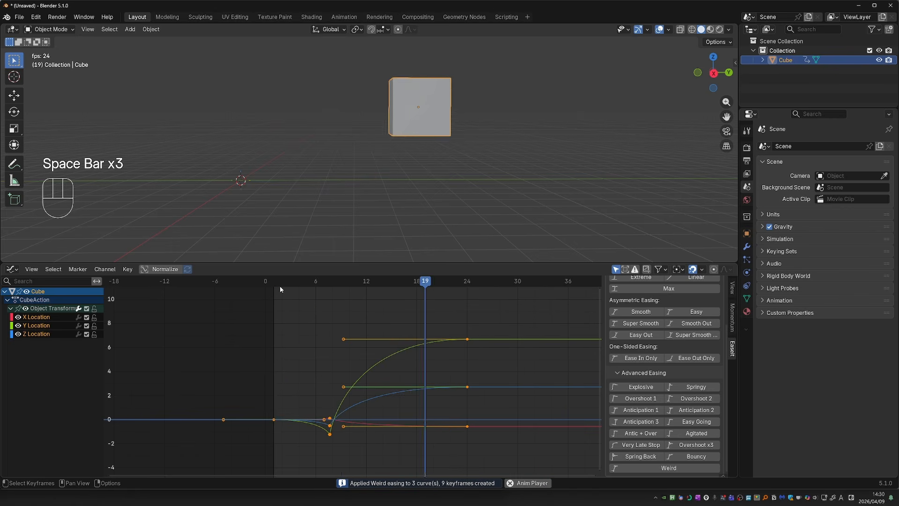
{"action": "key", "text": "space"}
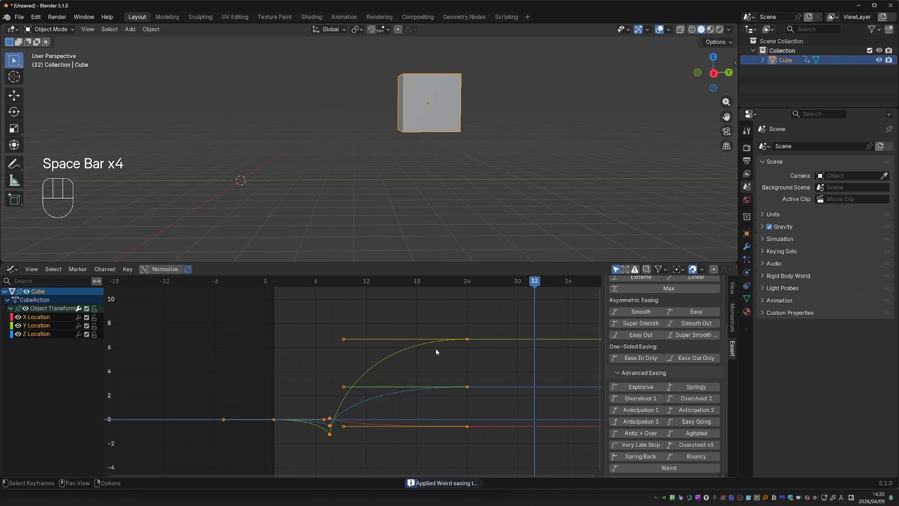
Step: Apply the Antic + Over easing to the cube's keyframes and play the animation from the start
{"action": "left_click", "coordinate": [640, 433]}
{"action": "left_click", "coordinate": [275, 282]}
{"action": "key", "text": "space"}
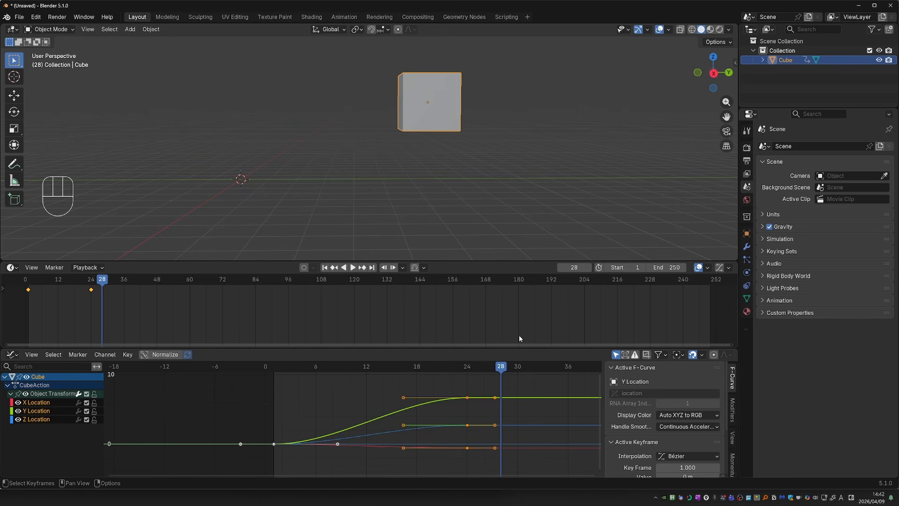
Step: Show the Bezier/Elastic curve editor overlay in the timeline and enlarge the timeline area upward
{"action": "left_click", "coordinate": [719, 267]}
{"action": "left_click_drag", "start_coordinate": [598, 260], "coordinate": [598, 172]}
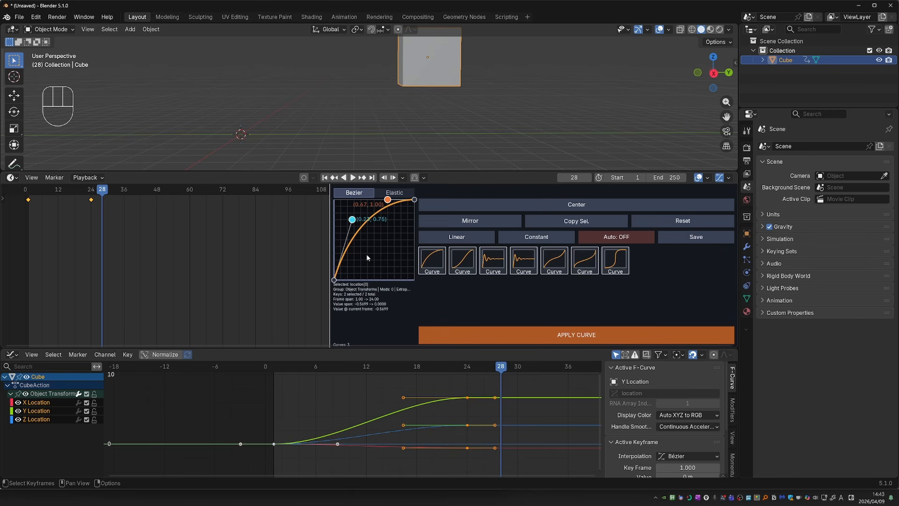
Step: Widen the curve editor overlay, reshape the Bezier handles to about (0.59, -0.04) and (0.23, 0.66), and save the curve as a preset
{"action": "left_click_drag", "start_coordinate": [330, 291], "coordinate": [293, 290]}
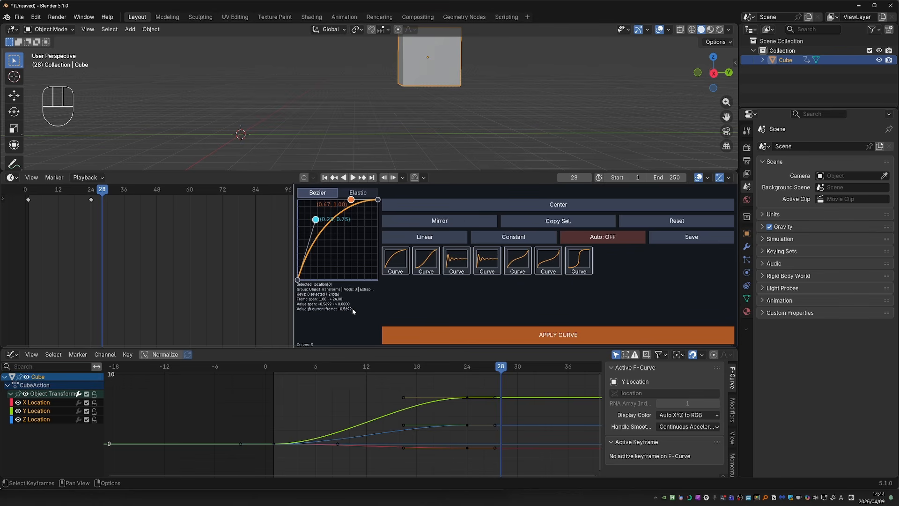
{"action": "left_click_drag", "start_coordinate": [315, 219], "coordinate": [329, 275]}
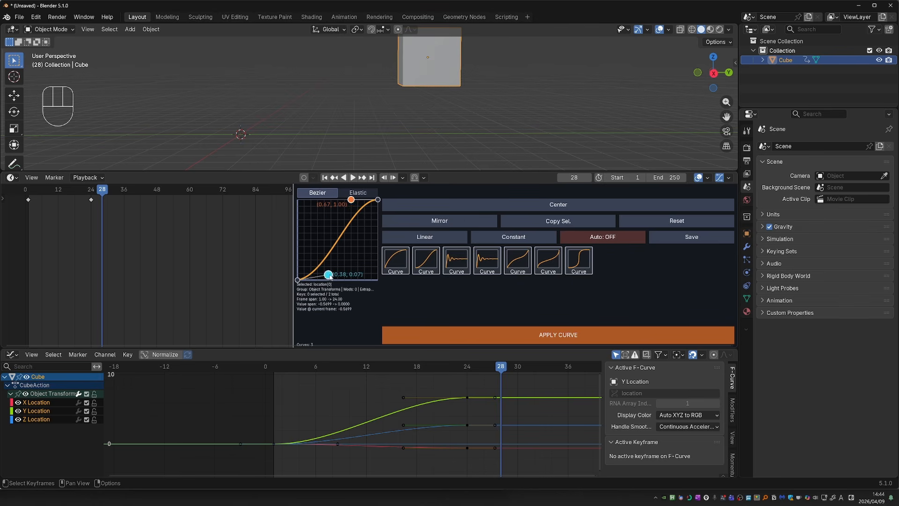
{"action": "left_click_drag", "start_coordinate": [352, 199], "coordinate": [317, 230]}
{"action": "left_click", "coordinate": [679, 241]}
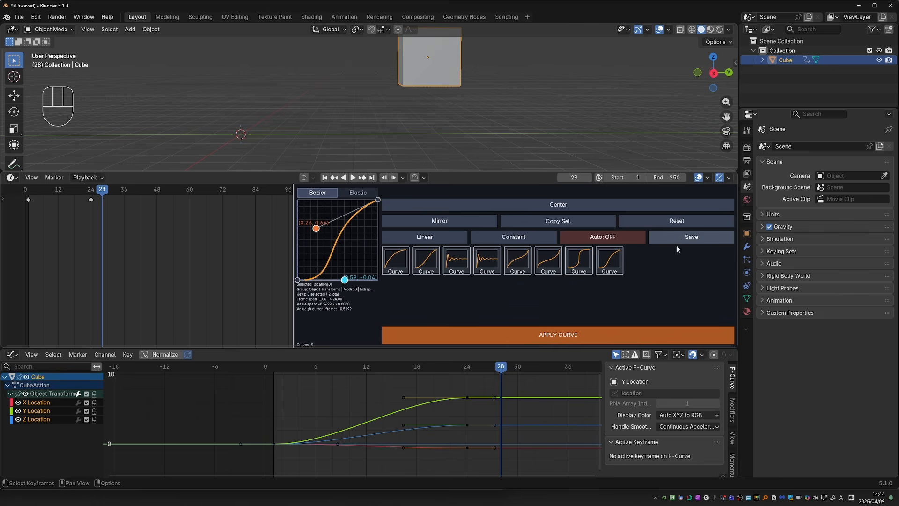
Step: Apply the custom Bezier curve to the cube's Y Location keyframe at frame 1
{"action": "left_click", "coordinate": [274, 444]}
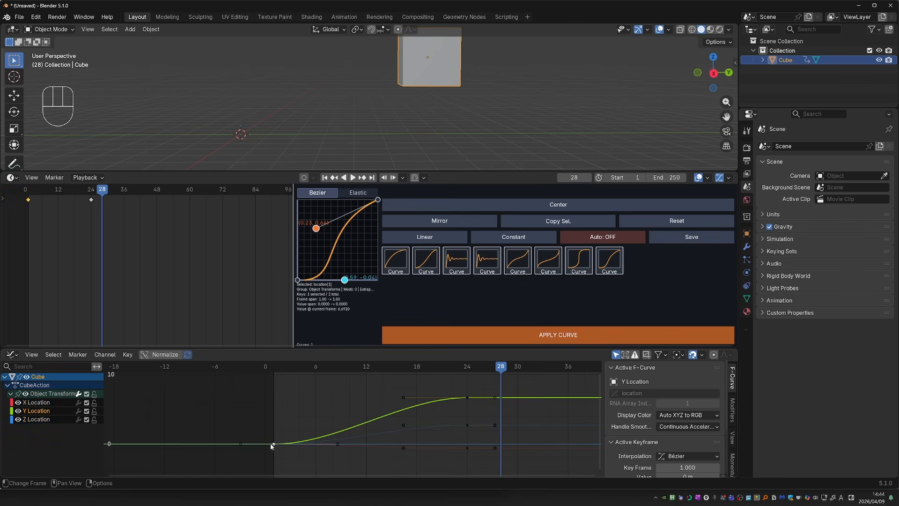
{"action": "left_click", "coordinate": [464, 335]}
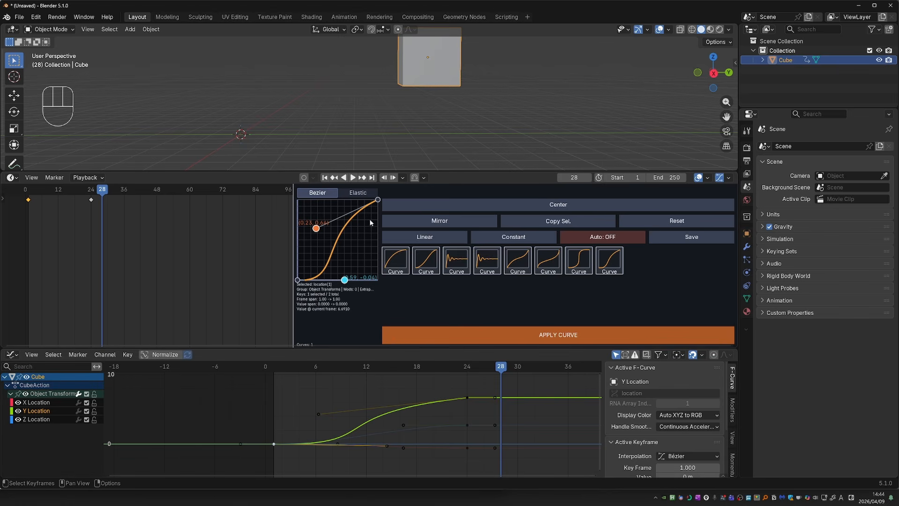
Step: Shape an Elastic curve with amplitude 0.73 and period 0.203 and save it as a preset
{"action": "left_click", "coordinate": [357, 193]}
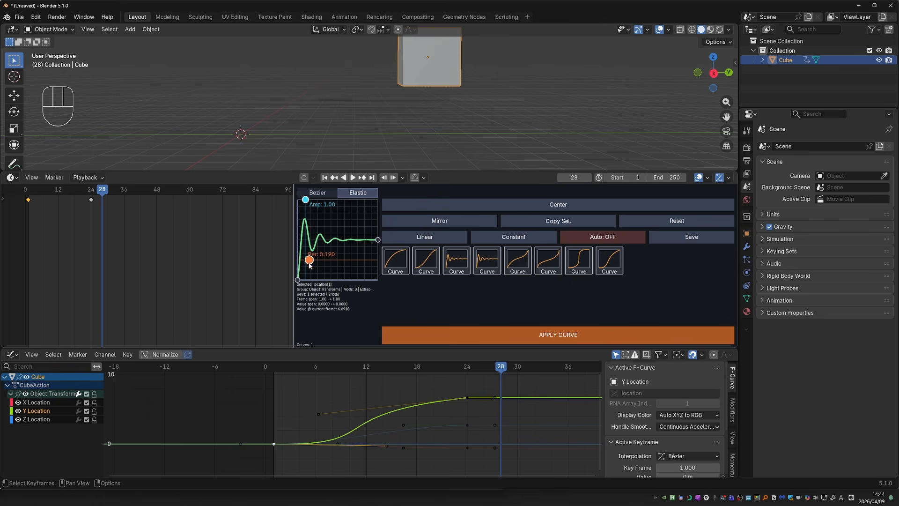
{"action": "mouse_move", "coordinate": [309, 265]}
{"action": "left_mouse_down"}
{"action": "mouse_move", "coordinate": [328, 260]}
{"action": "mouse_move", "coordinate": [311, 267]}
{"action": "left_mouse_up"}
{"action": "left_click_drag", "start_coordinate": [305, 199], "coordinate": [306, 220]}
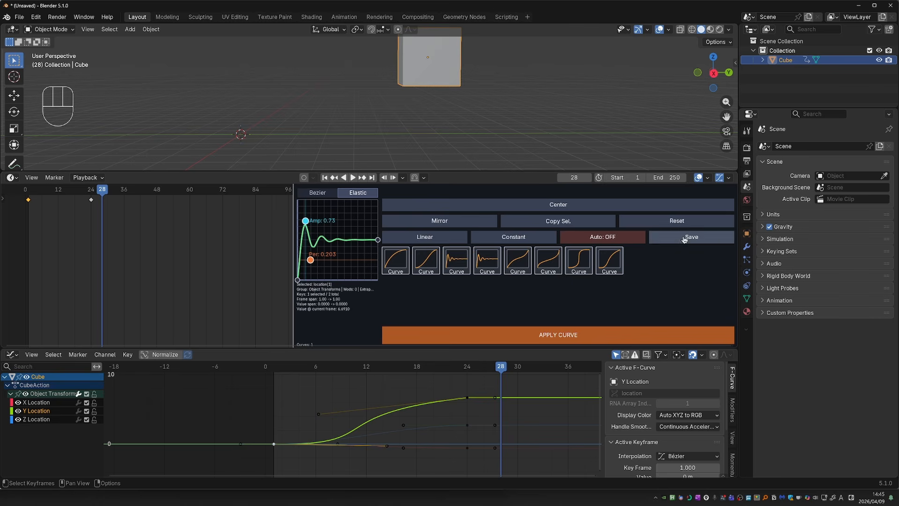
{"action": "left_click", "coordinate": [684, 238]}
Step: Apply the elastic curve to the cube's Z Location keyframe at frame 1 and play the animation from the start
{"action": "left_click", "coordinate": [276, 453]}
{"action": "left_click", "coordinate": [275, 445]}
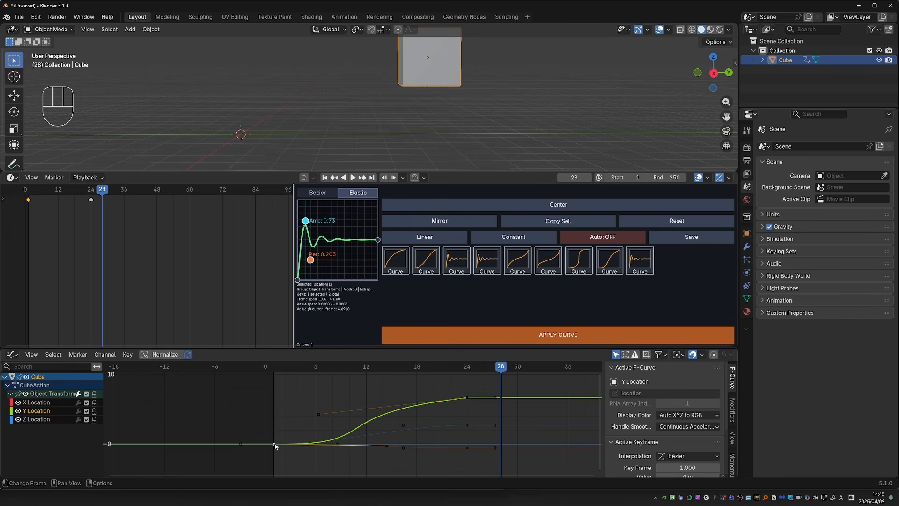
{"action": "left_click", "coordinate": [274, 445]}
{"action": "left_click", "coordinate": [615, 338]}
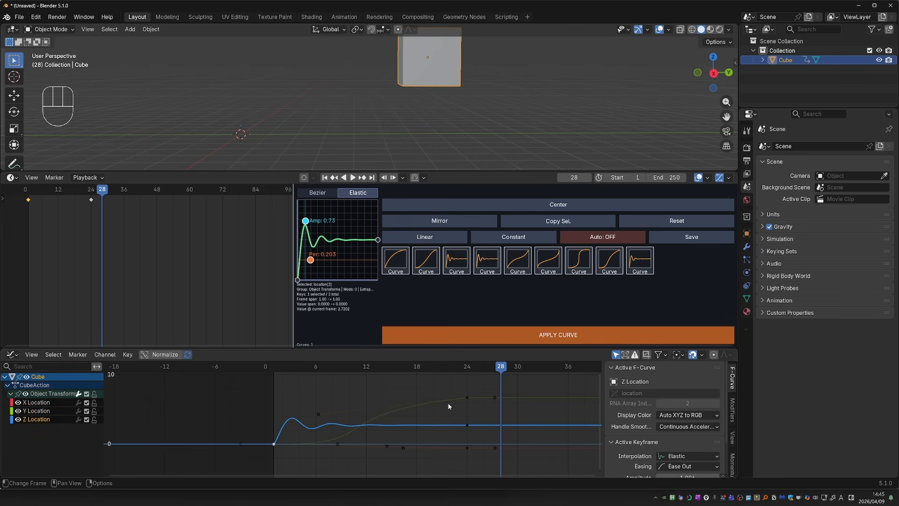
{"action": "left_click", "coordinate": [277, 370]}
{"action": "key", "text": "space"}
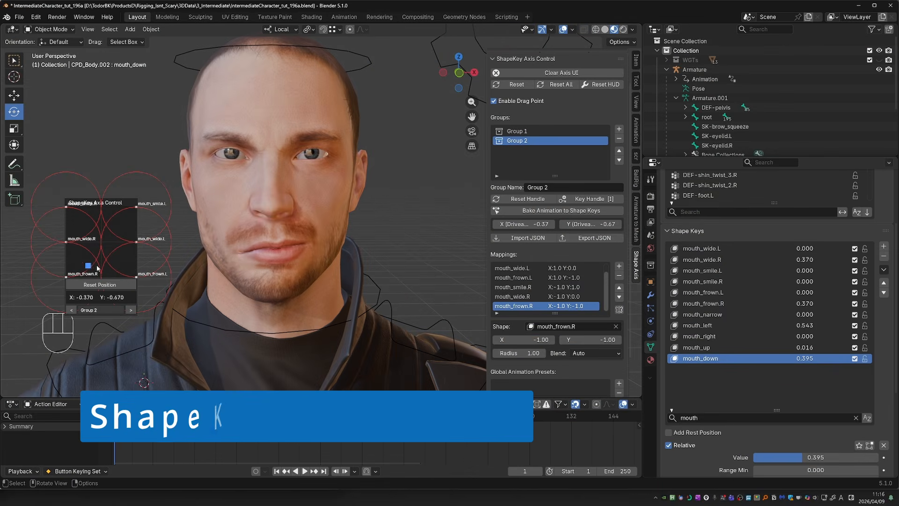
Step: Preview mouth expressions on the character by moving the Group 2 handle in the ShapeKey Axis Control overlay
{"action": "left_click_drag", "start_coordinate": [89, 273], "coordinate": [110, 251]}
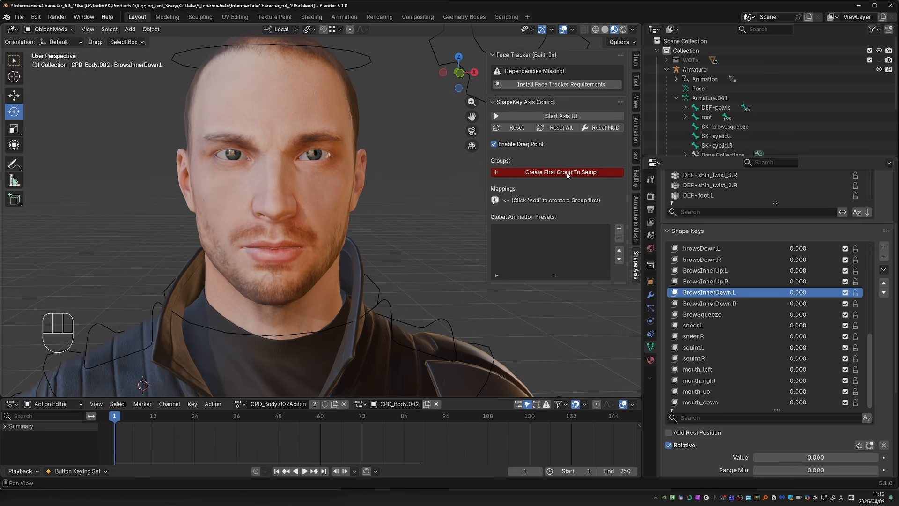
Step: Create the first ShapeKey Axis Control group and add a mapping to it for the mouth_left shape
{"action": "left_click", "coordinate": [568, 172]}
{"action": "scroll", "coordinate": [557, 305], "scroll_direction": "down", "scroll_amount": 2}
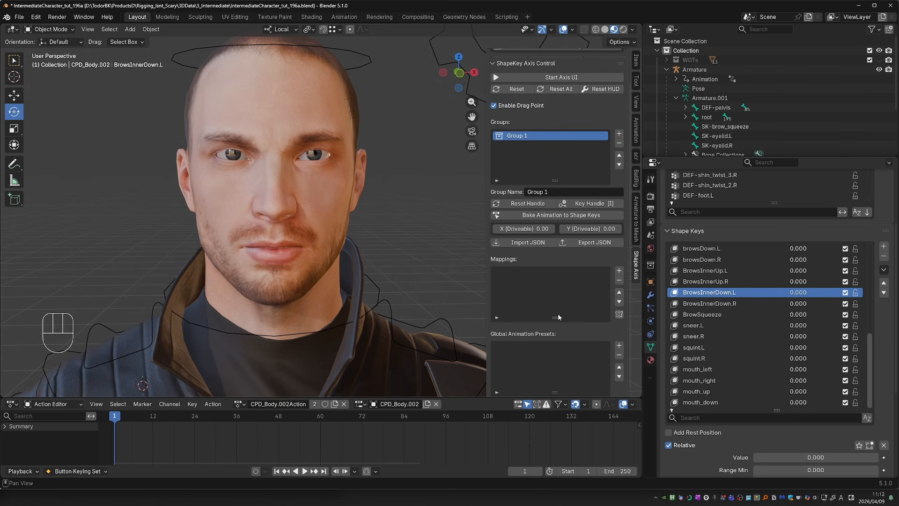
{"action": "left_click", "coordinate": [619, 271]}
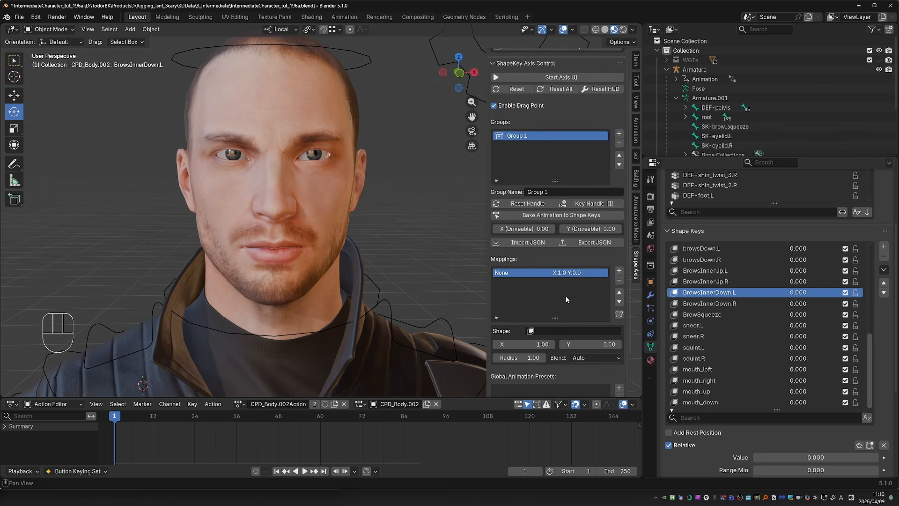
{"action": "left_click", "coordinate": [567, 331]}
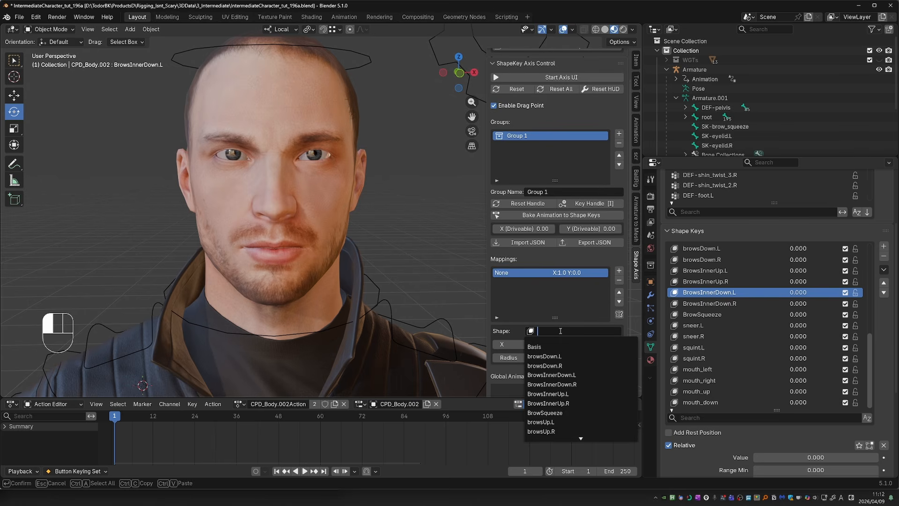
{"action": "type", "text": "mo"}
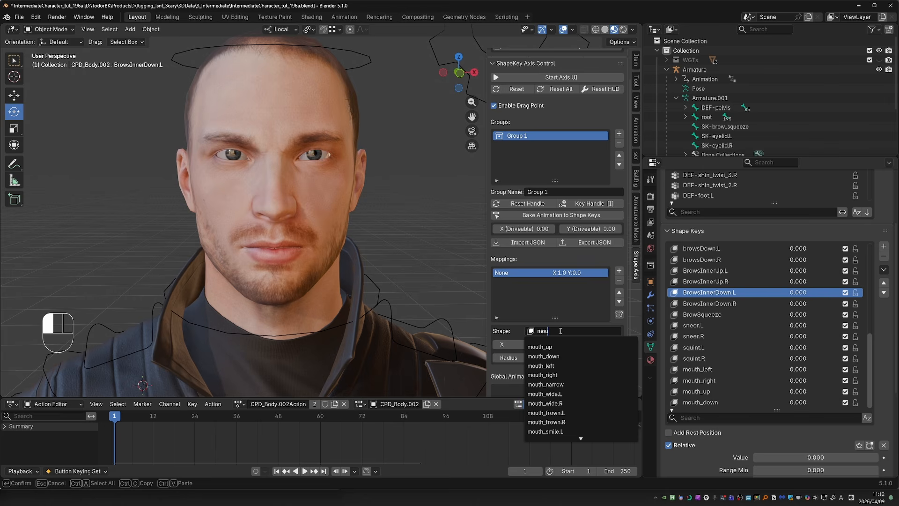
{"action": "type", "text": "u"}
{"action": "left_click", "coordinate": [541, 365]}
Step: Filter the shape keys by "mouth" and preview the mouth_left, mouth_right, mouth_up and mouth_down shapes without keeping their values
{"action": "left_click", "coordinate": [714, 418]}
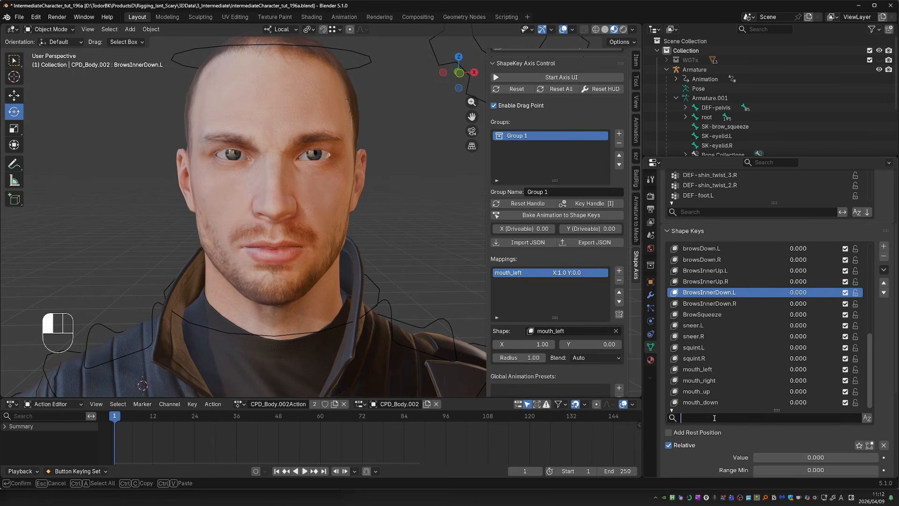
{"action": "type", "text": "mouth"}
{"action": "left_click_drag", "start_coordinate": [805, 325], "coordinate": [896, 353]}
{"action": "right_click", "coordinate": [839, 327]}
{"action": "right_click", "coordinate": [837, 339]}
{"action": "right_click", "coordinate": [838, 351]}
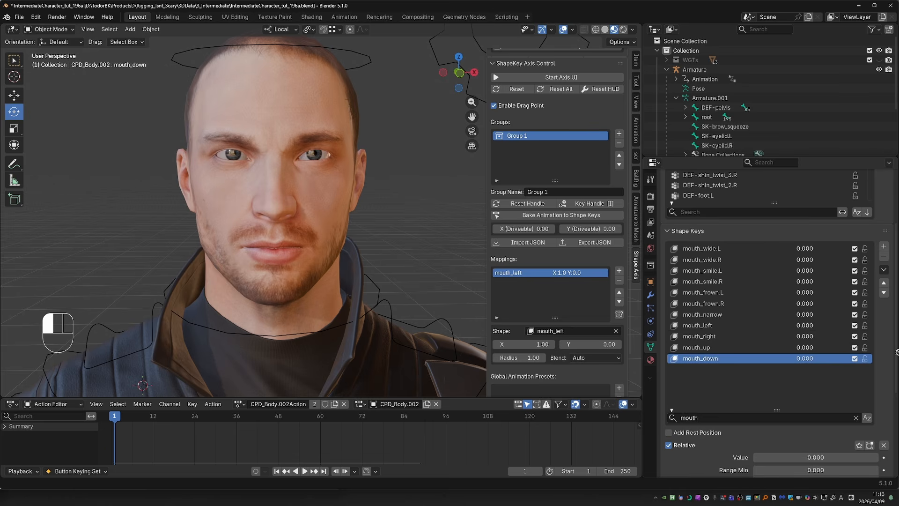
{"action": "right_click", "coordinate": [896, 352]}
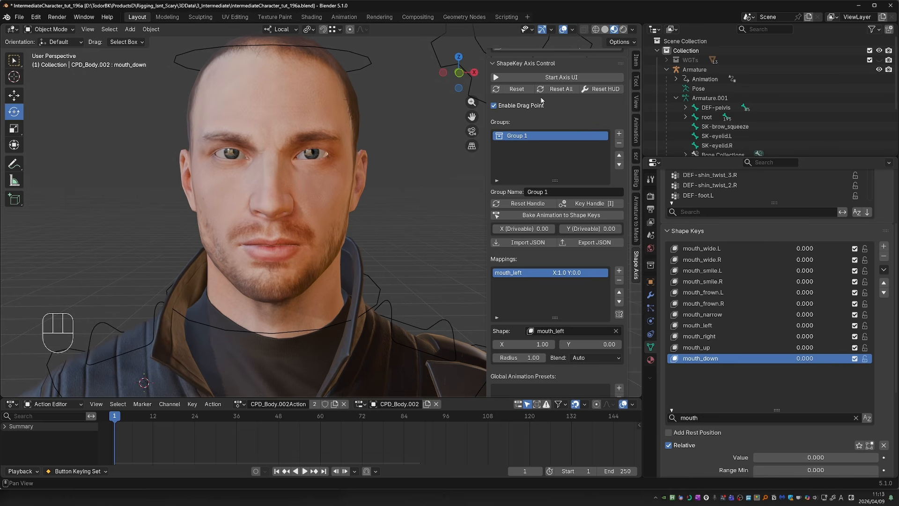
Step: Start the Axis UI, reposition its overlay in the viewport, and move the Group 1 handle to X 0.130, Y -0.100
{"action": "scroll", "coordinate": [555, 157], "scroll_direction": "up", "scroll_amount": 2}
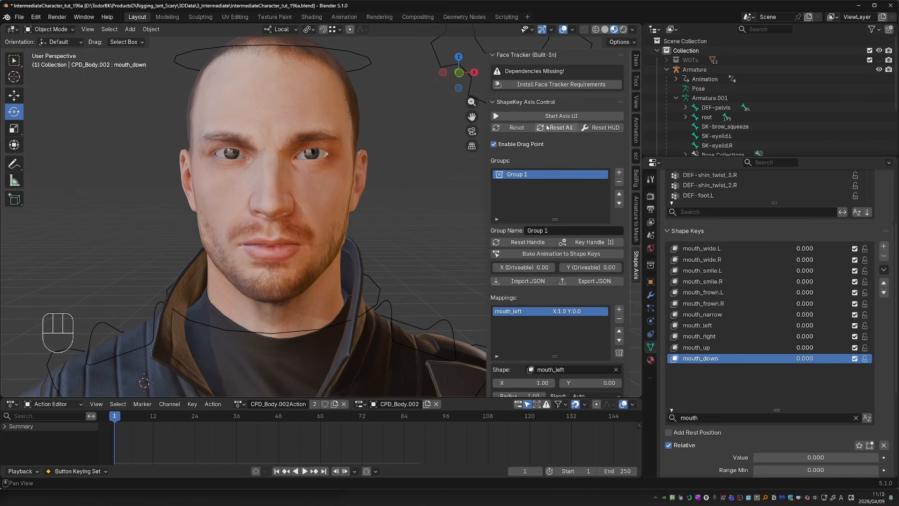
{"action": "left_click", "coordinate": [561, 117]}
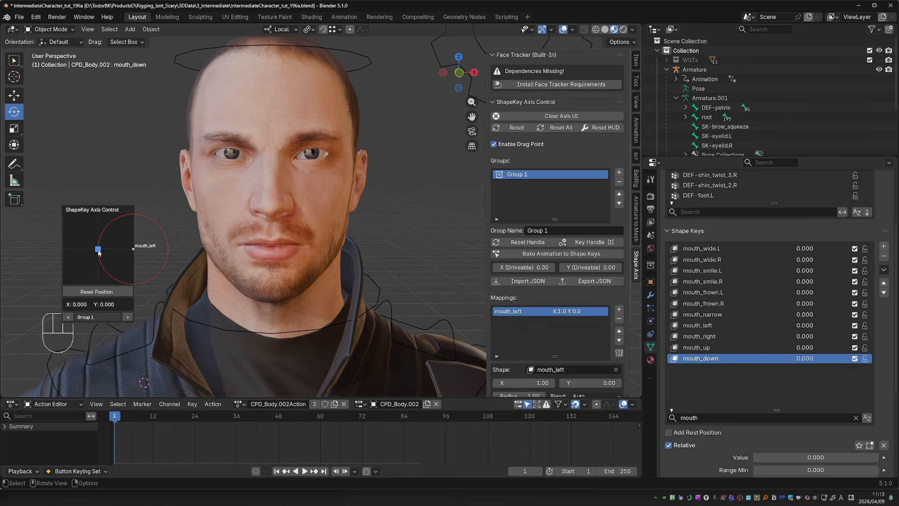
{"action": "left_click_drag", "start_coordinate": [92, 212], "coordinate": [95, 206]}
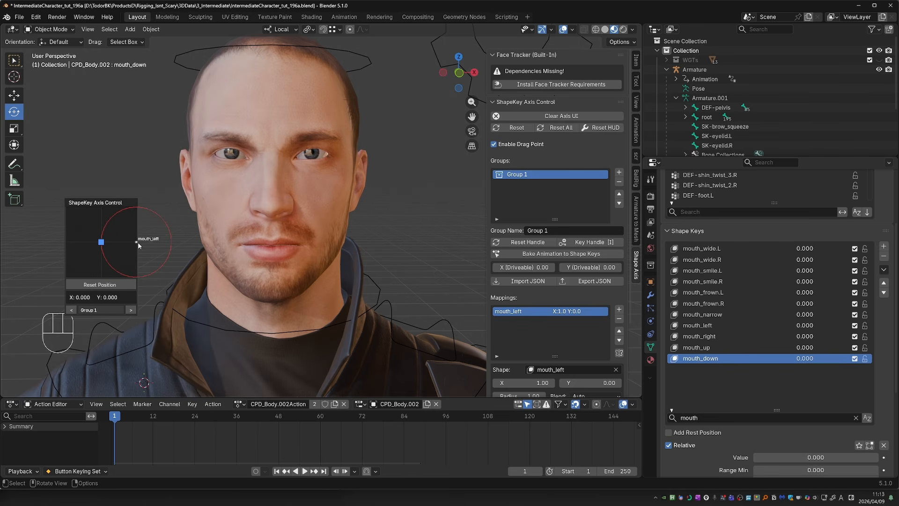
{"action": "mouse_move", "coordinate": [102, 242]}
{"action": "left_mouse_down"}
{"action": "mouse_move", "coordinate": [138, 244]}
{"action": "mouse_move", "coordinate": [129, 238]}
{"action": "mouse_move", "coordinate": [107, 248]}
{"action": "left_mouse_up"}
Step: Try moving the mouth_left mapping point through its coordinate values and directly in the axis overlay
{"action": "scroll", "coordinate": [558, 305], "scroll_direction": "down", "scroll_amount": 3}
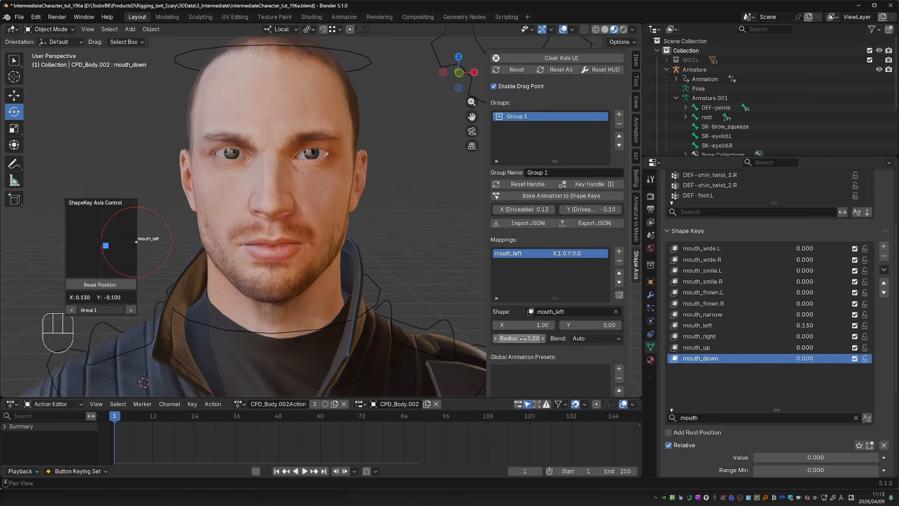
{"action": "left_click_drag", "start_coordinate": [568, 325], "coordinate": [521, 325]}
{"action": "right_click", "coordinate": [521, 324]}
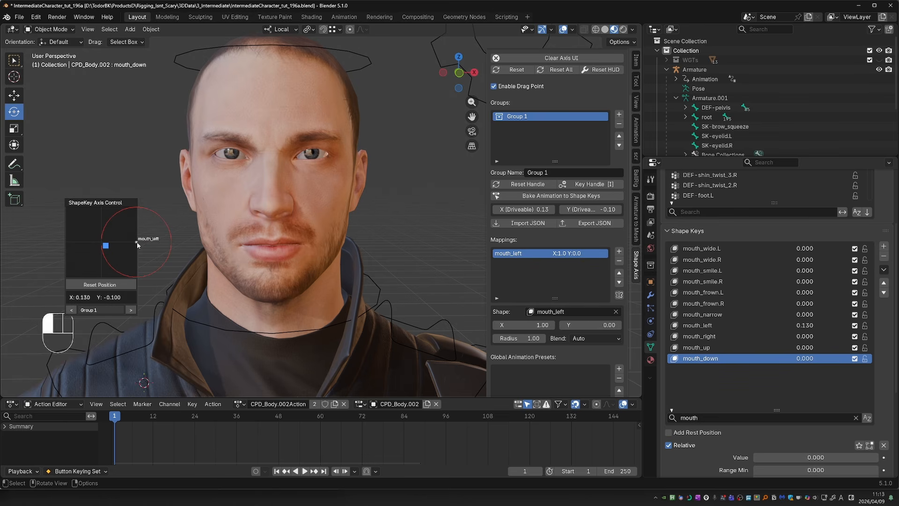
{"action": "mouse_move", "coordinate": [138, 245]}
{"action": "left_mouse_down"}
{"action": "mouse_move", "coordinate": [124, 236]}
{"action": "mouse_move", "coordinate": [115, 209]}
{"action": "mouse_move", "coordinate": [78, 215]}
{"action": "mouse_move", "coordinate": [94, 235]}
{"action": "mouse_move", "coordinate": [137, 245]}
{"action": "left_mouse_up"}
Step: Add a mouth_right mapping to Group 1 and place its point at X -1.0, Y 0, opposite mouth_left
{"action": "left_click", "coordinate": [619, 251]}
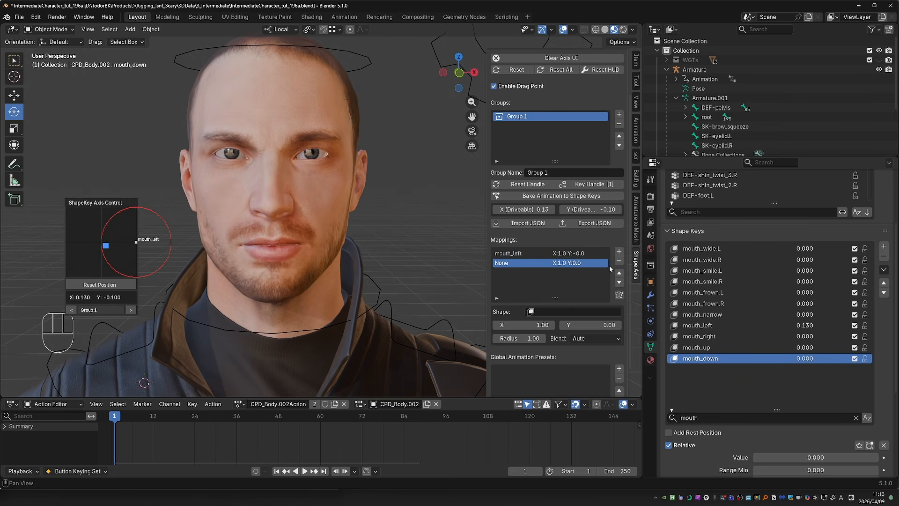
{"action": "left_click", "coordinate": [564, 311]}
{"action": "type", "text": "mou"}
{"action": "key", "text": "Down"}
{"action": "key", "text": "Down"}
{"action": "key", "text": "Down"}
{"action": "key", "text": "Down"}
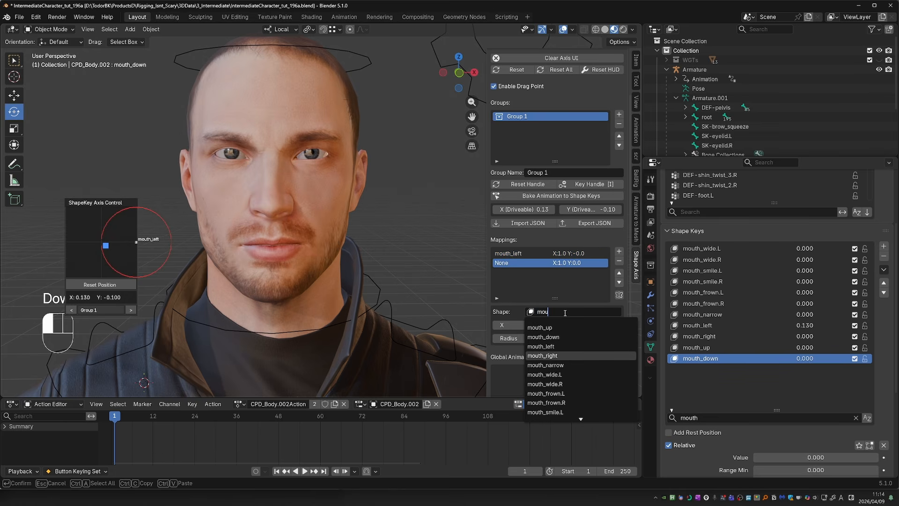
{"action": "key", "text": "Return"}
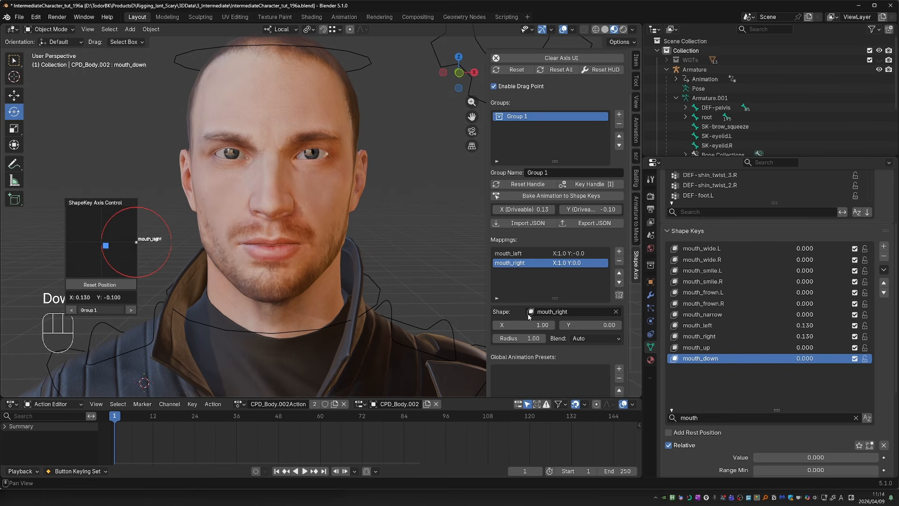
{"action": "left_click_drag", "start_coordinate": [546, 325], "coordinate": [518, 325]}
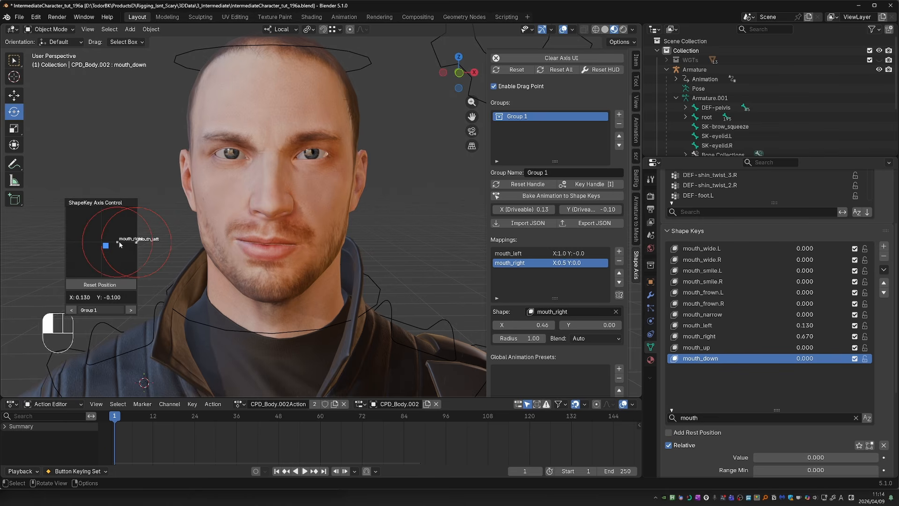
{"action": "left_click_drag", "start_coordinate": [120, 244], "coordinate": [66, 244]}
Step: Add a mouth_up mapping to Group 1 and place its point at X 0, Y 1.0
{"action": "left_click", "coordinate": [619, 252]}
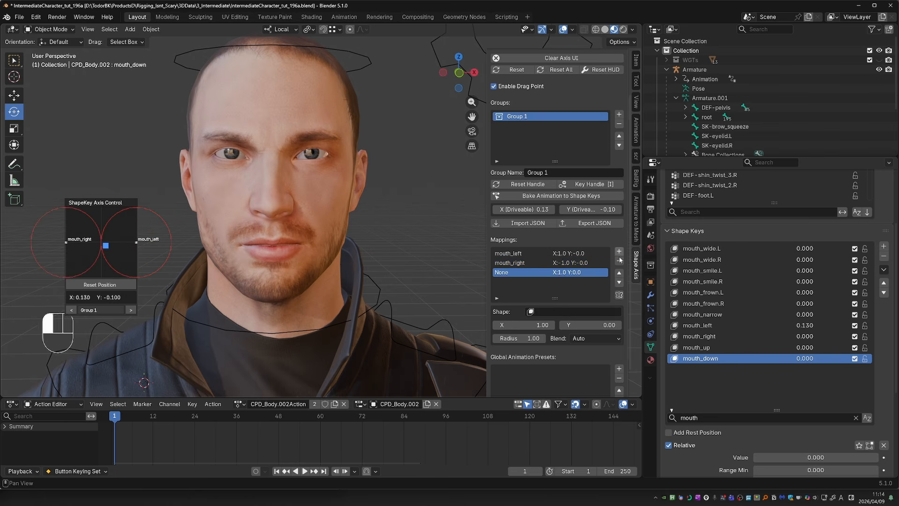
{"action": "left_click", "coordinate": [570, 311]}
{"action": "type", "text": "mouth_up"}
{"action": "key", "text": "Return"}
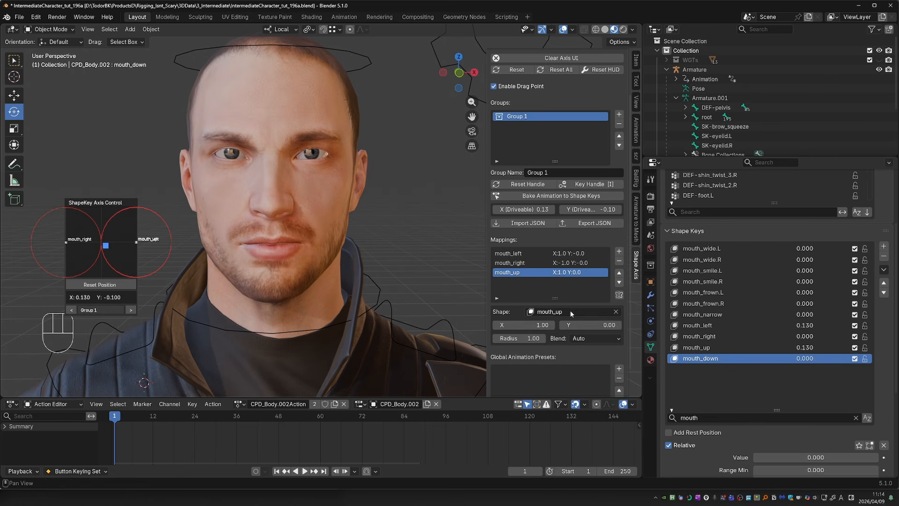
{"action": "left_click_drag", "start_coordinate": [136, 243], "coordinate": [101, 207]}
Step: Add a mouth_down mapping to Group 1 and place its point at about X -0.02, Y -1.00
{"action": "left_click", "coordinate": [619, 251]}
{"action": "left_click", "coordinate": [584, 311]}
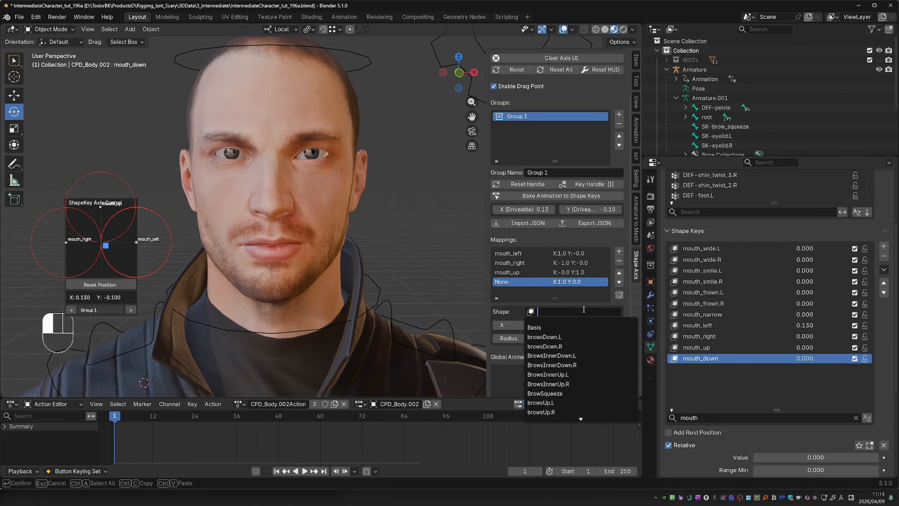
{"action": "type", "text": "mouh"}
{"action": "key", "text": "Down"}
{"action": "key", "text": "Return"}
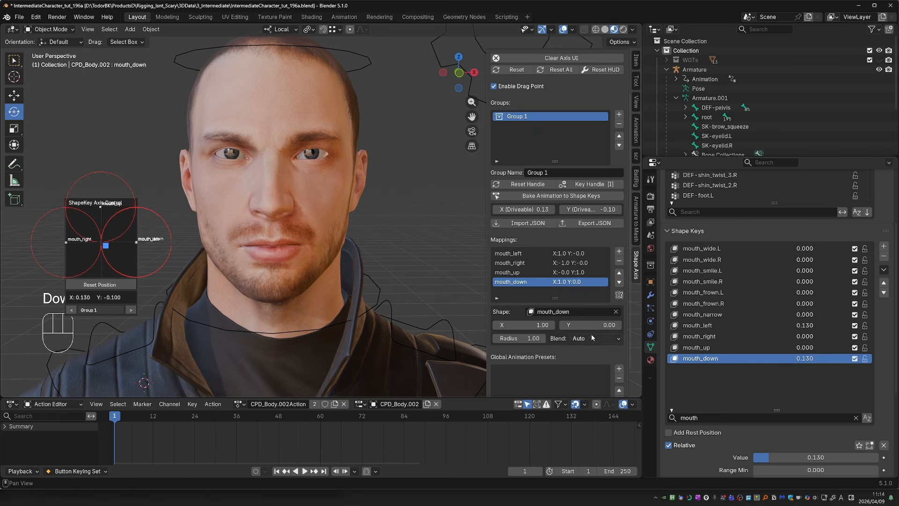
{"action": "left_click_drag", "start_coordinate": [136, 242], "coordinate": [100, 280]}
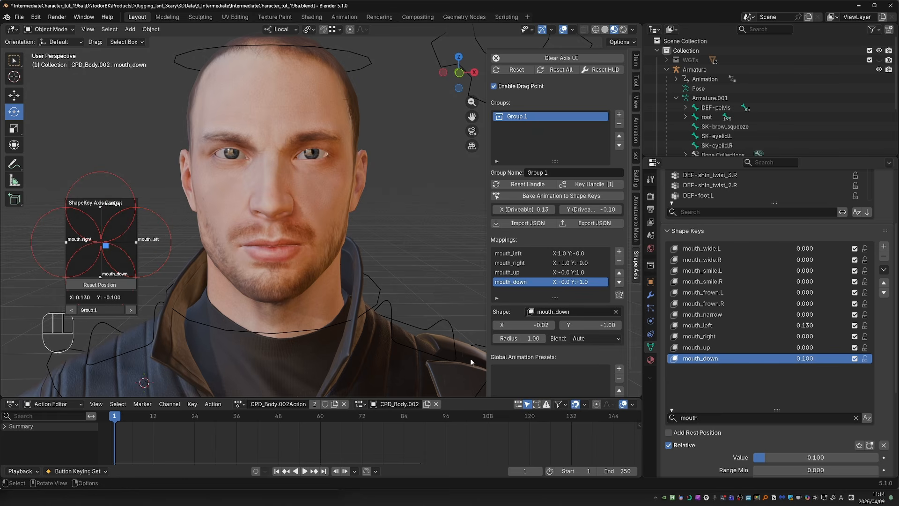
Step: Try adjusting the mouth_down mapping's radius and move the Group 1 handle to blend the mouth_left and mouth_down shapes
{"action": "left_click_drag", "start_coordinate": [520, 339], "coordinate": [533, 338]}
{"action": "mouse_move", "coordinate": [106, 245]}
{"action": "left_mouse_down"}
{"action": "mouse_move", "coordinate": [103, 271]}
{"action": "mouse_move", "coordinate": [104, 246]}
{"action": "mouse_move", "coordinate": [118, 239]}
{"action": "mouse_move", "coordinate": [75, 228]}
{"action": "mouse_move", "coordinate": [103, 266]}
{"action": "mouse_move", "coordinate": [91, 237]}
{"action": "mouse_move", "coordinate": [81, 243]}
{"action": "mouse_move", "coordinate": [113, 255]}
{"action": "mouse_move", "coordinate": [123, 246]}
{"action": "mouse_move", "coordinate": [115, 260]}
{"action": "mouse_move", "coordinate": [134, 275]}
{"action": "mouse_move", "coordinate": [116, 251]}
{"action": "left_mouse_up"}
Step: Add a second group with a mouth_smile.L mapping and move its handle to X 1.000, Y 1.000
{"action": "left_click", "coordinate": [619, 114]}
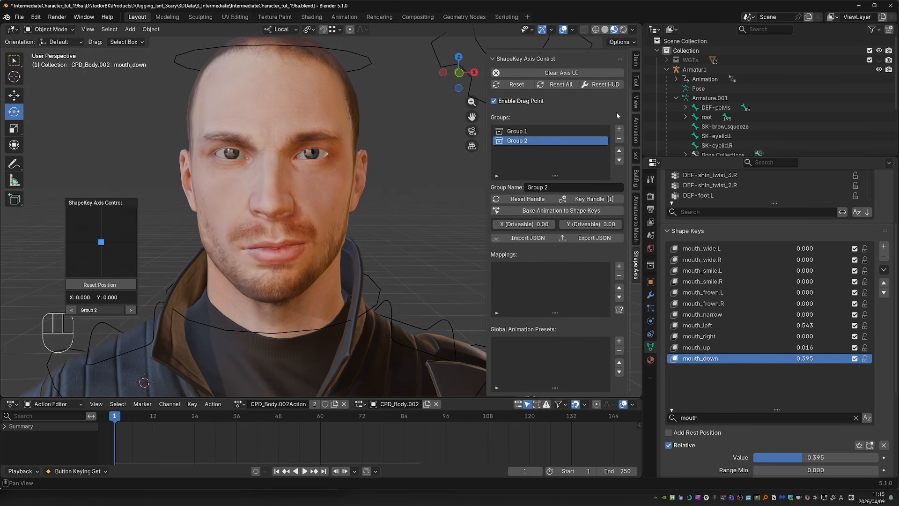
{"action": "left_click", "coordinate": [619, 265]}
{"action": "left_click", "coordinate": [568, 326]}
{"action": "type", "text": "s"}
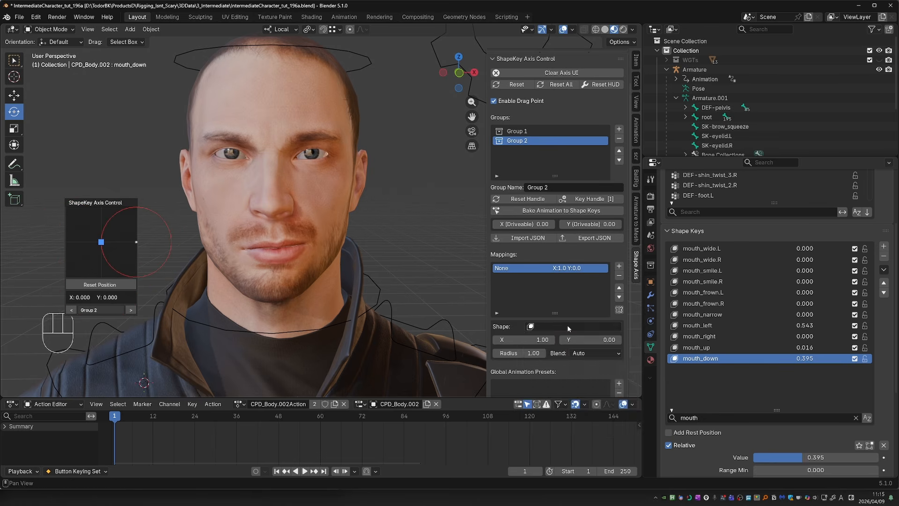
{"action": "type", "text": "mil"}
{"action": "key", "text": "Return"}
{"action": "left_click_drag", "start_coordinate": [100, 241], "coordinate": [136, 206]}
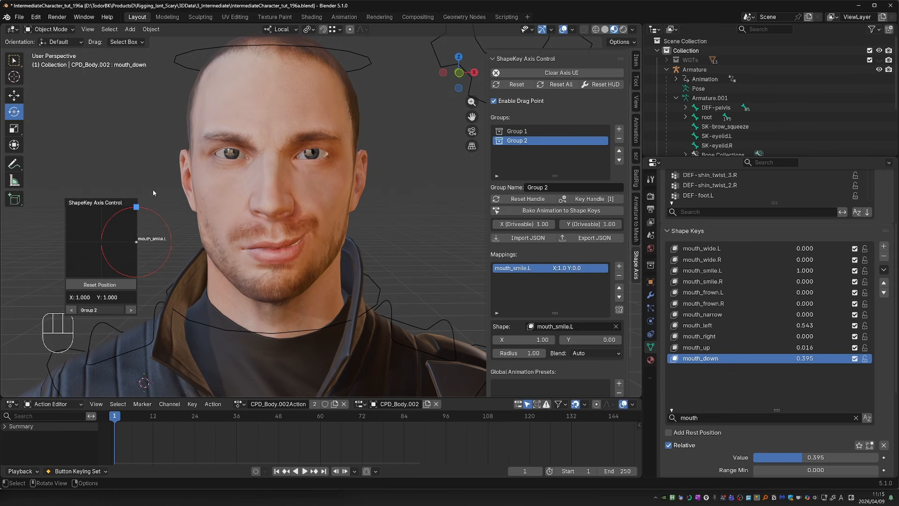
Step: Place the mouth_smile.L point at X 1.0, Y 1.0 and add a mouth_wide.L mapping at X 1.0, Y 0.0 in Group 2
{"action": "left_click", "coordinate": [98, 241]}
{"action": "left_click", "coordinate": [619, 266]}
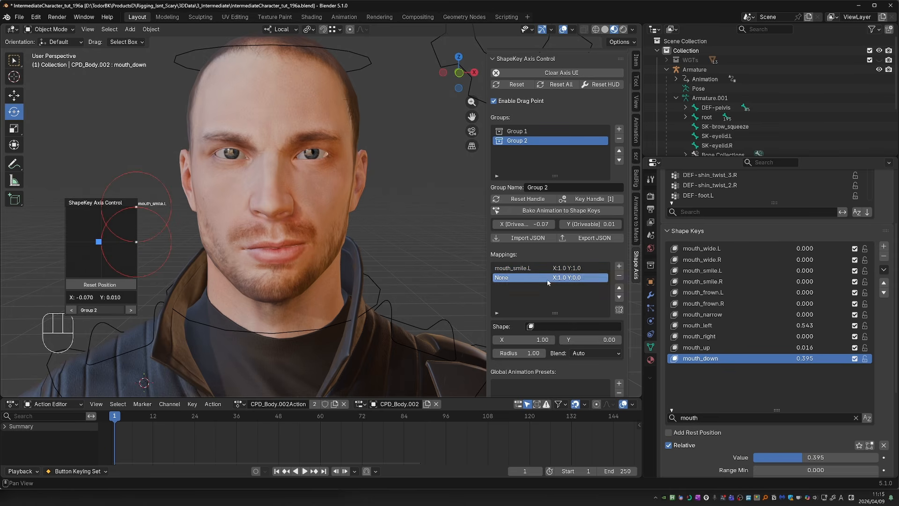
{"action": "left_click", "coordinate": [562, 326]}
{"action": "type", "text": "wie"}
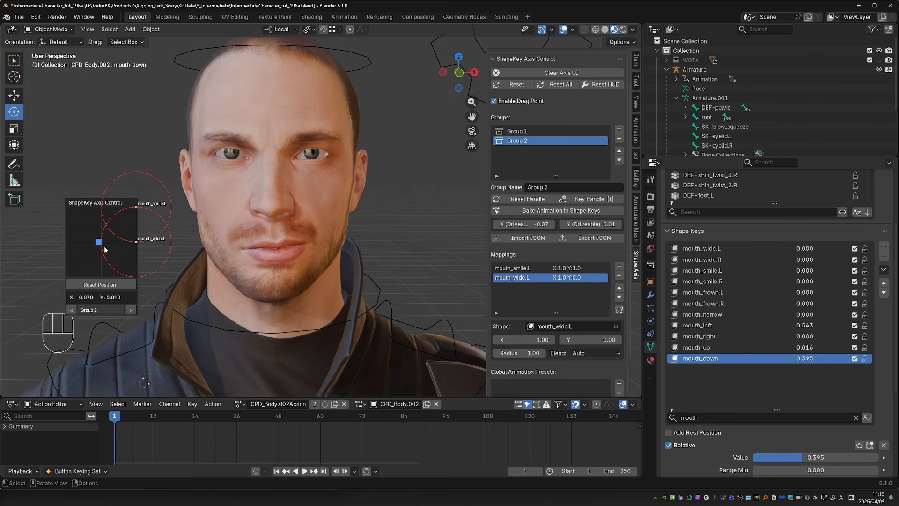
{"action": "mouse_move", "coordinate": [98, 241]}
{"action": "left_mouse_down"}
{"action": "mouse_move", "coordinate": [134, 234]}
{"action": "mouse_move", "coordinate": [150, 211]}
{"action": "mouse_move", "coordinate": [160, 232]}
{"action": "mouse_move", "coordinate": [97, 242]}
{"action": "left_mouse_up"}
Step: Add a mouth_frown.L mapping to Group 2 and place its point at X 1.0, Y -1.0
{"action": "left_click", "coordinate": [620, 265]}
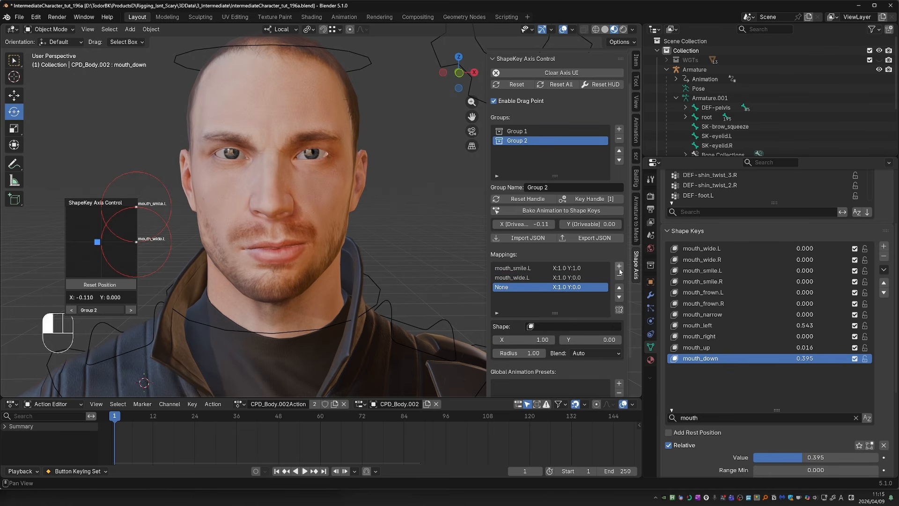
{"action": "left_click", "coordinate": [575, 327]}
{"action": "type", "text": "fr"}
{"action": "left_click", "coordinate": [582, 342]}
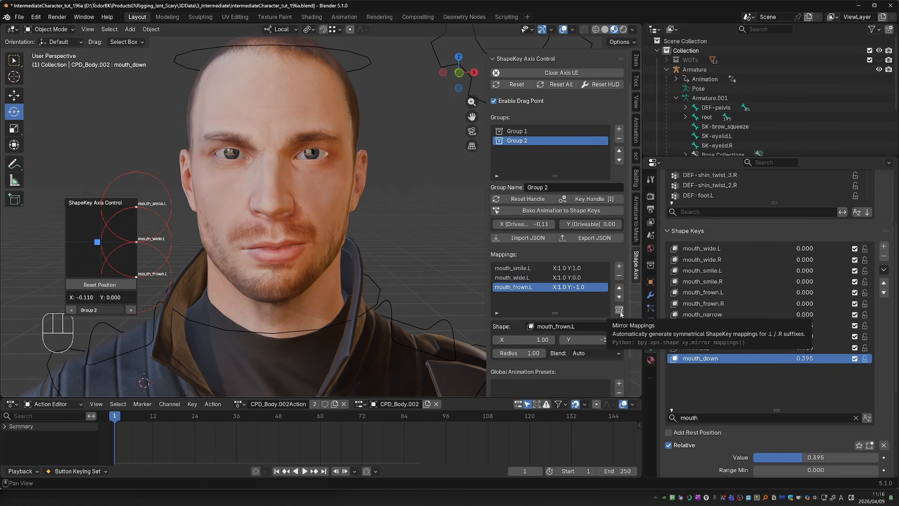
Step: Mirror the three .L mappings in Group 2 to the .R side and move the group's handle to about X 0.01, Y -0.04
{"action": "left_click", "coordinate": [620, 311]}
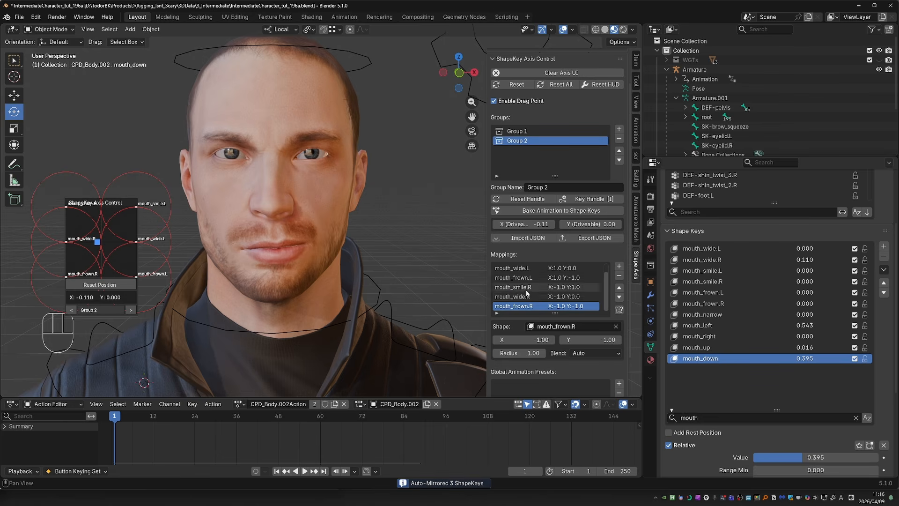
{"action": "mouse_move", "coordinate": [97, 241]}
{"action": "left_mouse_down"}
{"action": "mouse_move", "coordinate": [68, 241]}
{"action": "mouse_move", "coordinate": [65, 210]}
{"action": "mouse_move", "coordinate": [88, 264]}
{"action": "mouse_move", "coordinate": [136, 219]}
{"action": "mouse_move", "coordinate": [66, 205]}
{"action": "mouse_move", "coordinate": [111, 251]}
{"action": "mouse_move", "coordinate": [101, 243]}
{"action": "left_mouse_up"}
Step: Keyframe the Group 1 handle at X -0.010, Y -0.030 on frame 1 and near the mouth_left point on frame 24
{"action": "left_click", "coordinate": [71, 310]}
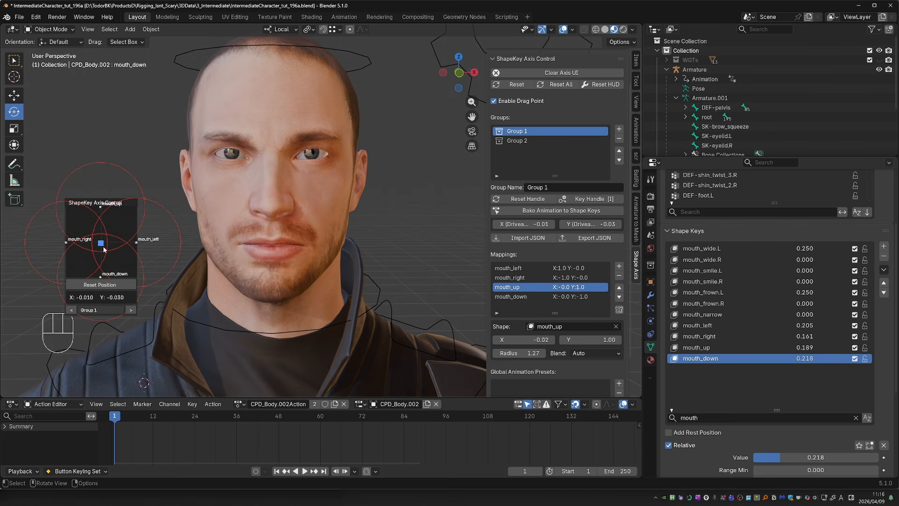
{"action": "left_click", "coordinate": [589, 199]}
{"action": "key", "text": "Right"}
{"action": "key", "text": "Right"}
{"action": "key", "text": "Right"}
{"action": "key", "text": "Right"}
{"action": "key", "text": "Right"}
{"action": "key", "text": "Right"}
{"action": "key", "text": "Right"}
{"action": "key", "text": "Right"}
{"action": "key", "text": "Right"}
{"action": "key", "text": "Right"}
{"action": "key", "text": "Right"}
{"action": "key", "text": "Right"}
{"action": "key", "text": "Right"}
{"action": "key", "text": "Right"}
{"action": "key", "text": "Right"}
{"action": "key", "text": "Right"}
{"action": "key", "text": "Right"}
{"action": "key", "text": "Right"}
{"action": "key", "text": "Right"}
{"action": "key", "text": "Right"}
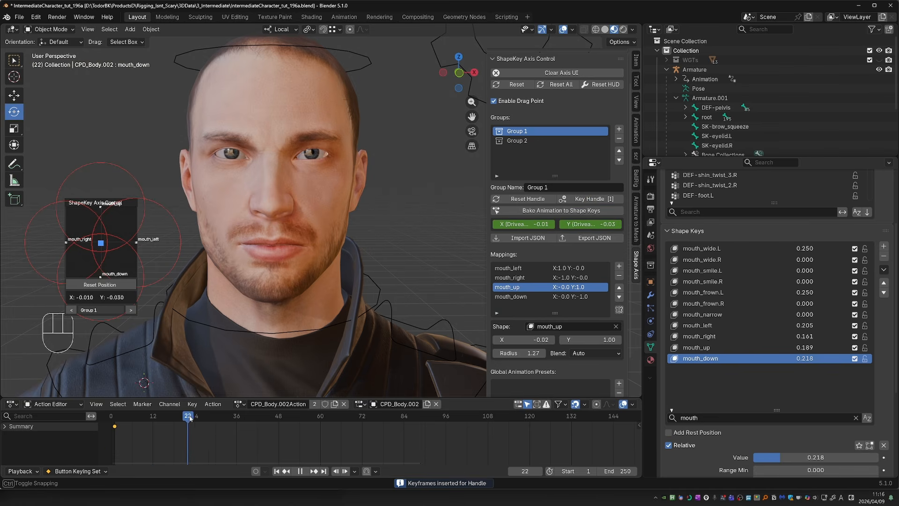
{"action": "left_click_drag", "start_coordinate": [101, 243], "coordinate": [130, 240]}
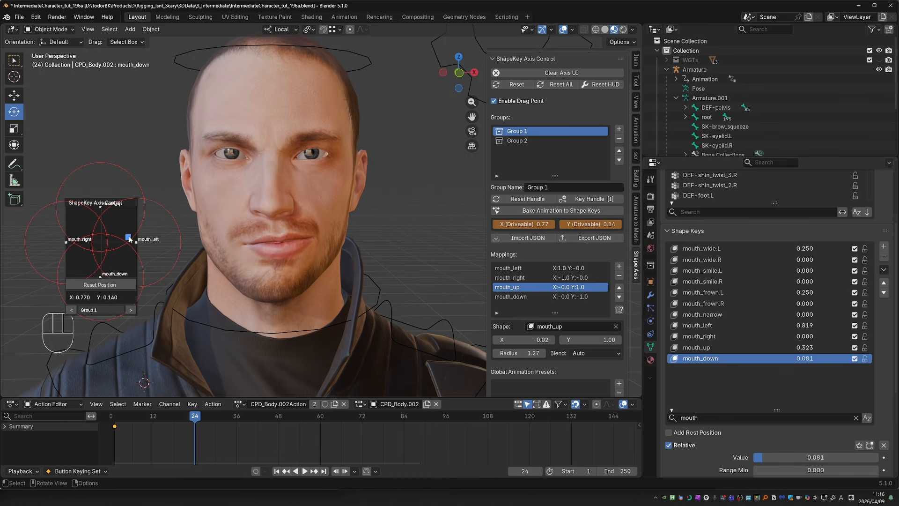
{"action": "left_click", "coordinate": [609, 200]}
Step: Keyframe the Group 2 handle near the centre on frame 1 and at about X 1.0, Y 0.57 on frame 26
{"action": "left_click", "coordinate": [131, 310]}
{"action": "key", "text": "shift+Left"}
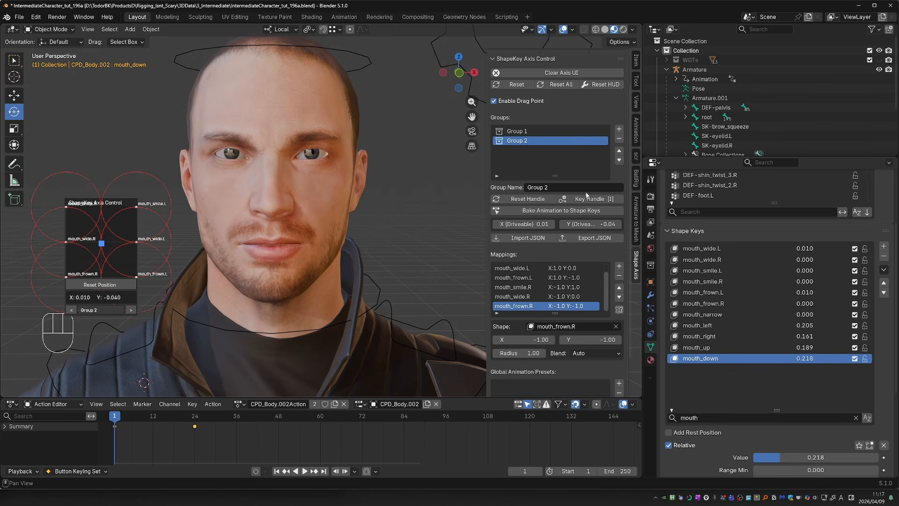
{"action": "left_click", "coordinate": [590, 199]}
{"action": "left_click_drag", "start_coordinate": [181, 416], "coordinate": [199, 418]}
{"action": "left_click_drag", "start_coordinate": [101, 243], "coordinate": [136, 220]}
{"action": "key", "text": "Right"}
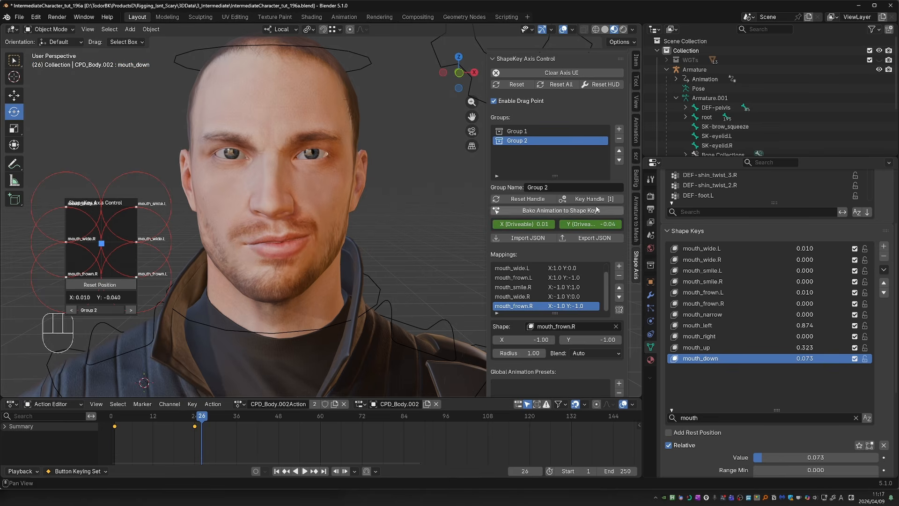
{"action": "left_click", "coordinate": [590, 199]}
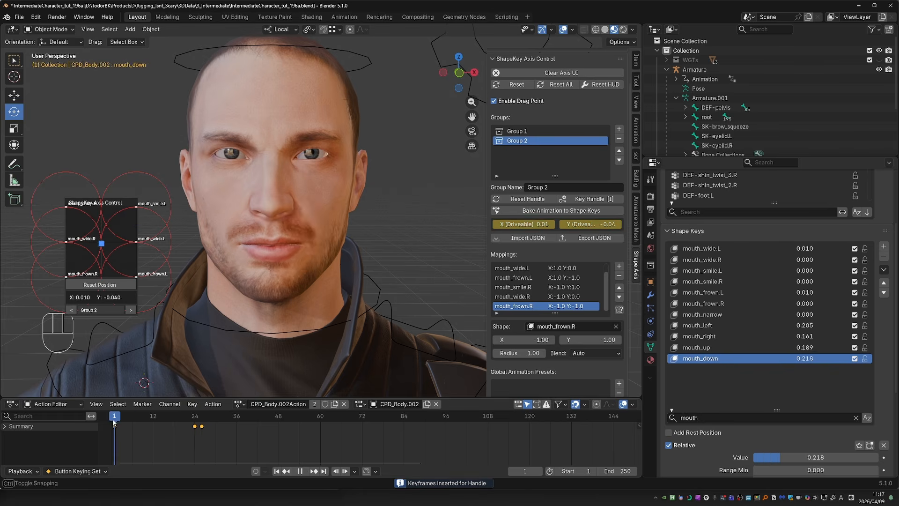
Step: Bake Group 2's handle animation to its shape keys and scrub through the frames
{"action": "key", "text": "Left"}
{"action": "key", "text": "Left"}
{"action": "key", "text": "Left"}
{"action": "key", "text": "Left"}
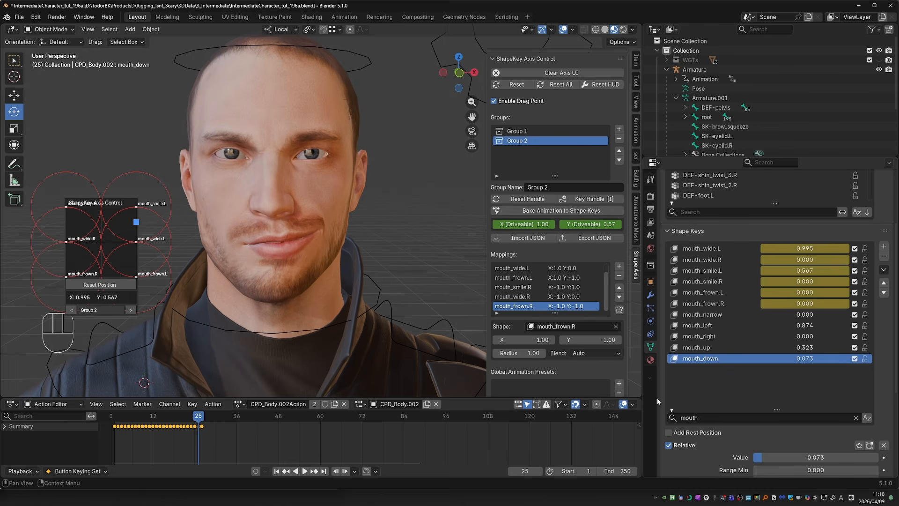
{"action": "left_click_drag", "start_coordinate": [91, 205], "coordinate": [94, 192]}
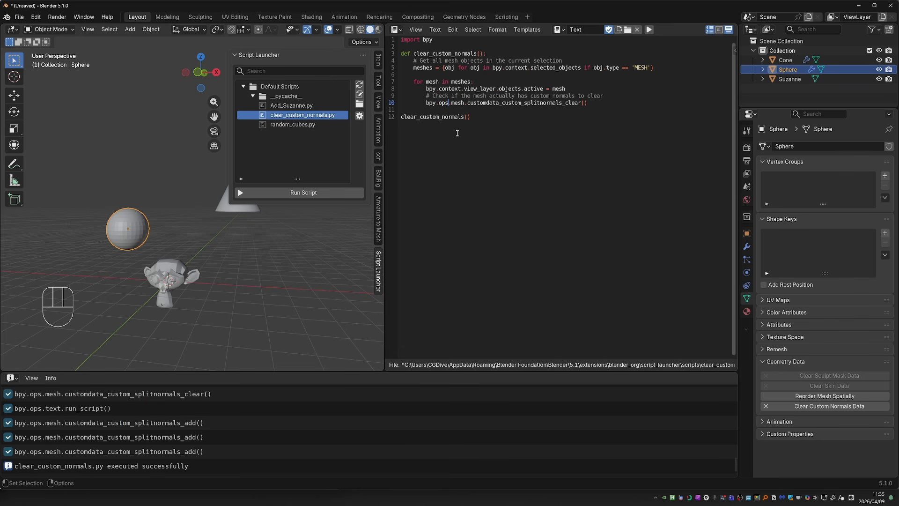
Step: Run the Add_Suzanne.py script from Script Launcher and move the added monkey head up beside the sphere
{"action": "left_click", "coordinate": [295, 124]}
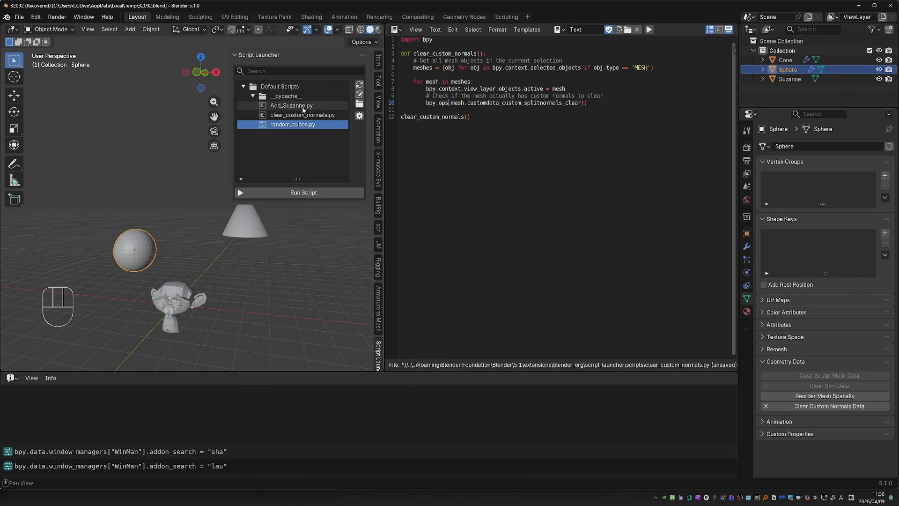
{"action": "left_click", "coordinate": [291, 105]}
{"action": "left_click", "coordinate": [324, 195]}
{"action": "key", "text": "g"}
{"action": "left_click", "coordinate": [197, 214]}
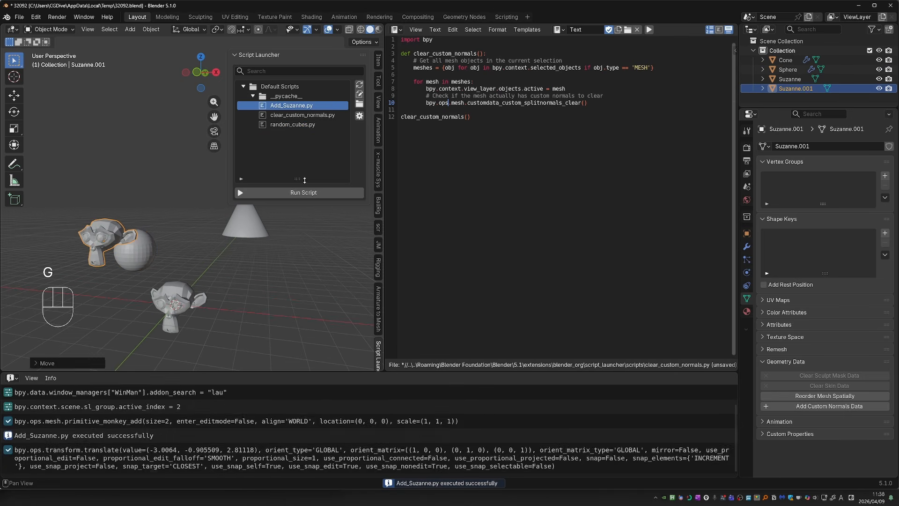
Step: Run the random_cubes.py script to scatter cubes around the scene
{"action": "left_click", "coordinate": [293, 124]}
{"action": "left_click", "coordinate": [304, 192]}
{"action": "middle_click_drag", "start_coordinate": [187, 241], "coordinate": [266, 248]}
Step: Delete the cubes crowding the view and the extra monkey head beside the sphere
{"action": "left_click", "coordinate": [266, 249]}
{"action": "left_click", "coordinate": [222, 254], "text": "shift"}
{"action": "left_click", "coordinate": [218, 198], "text": "shift"}
{"action": "left_click", "coordinate": [156, 150], "text": "shift"}
{"action": "left_click_drag", "start_coordinate": [65, 140], "coordinate": [133, 215], "text": "shift"}
{"action": "key", "text": "x"}
{"action": "scroll", "coordinate": [225, 262], "scroll_direction": "up", "scroll_amount": 1}
{"action": "left_click_drag", "start_coordinate": [311, 295], "coordinate": [349, 344]}
{"action": "key", "text": "x"}
{"action": "middle_click_drag", "start_coordinate": [226, 302], "coordinate": [205, 321], "text": "shift"}
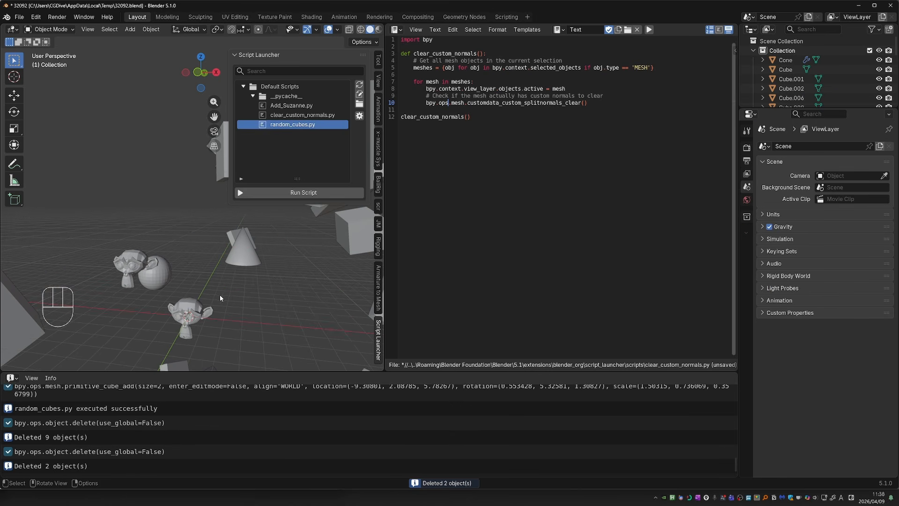
{"action": "left_click", "coordinate": [128, 279]}
{"action": "key", "text": "x"}
Step: Select the sphere, the original monkey head and the cone, and run clear_custom_normals.py on them
{"action": "left_click", "coordinate": [153, 278]}
{"action": "scroll", "coordinate": [195, 318], "scroll_direction": "up", "scroll_amount": 4}
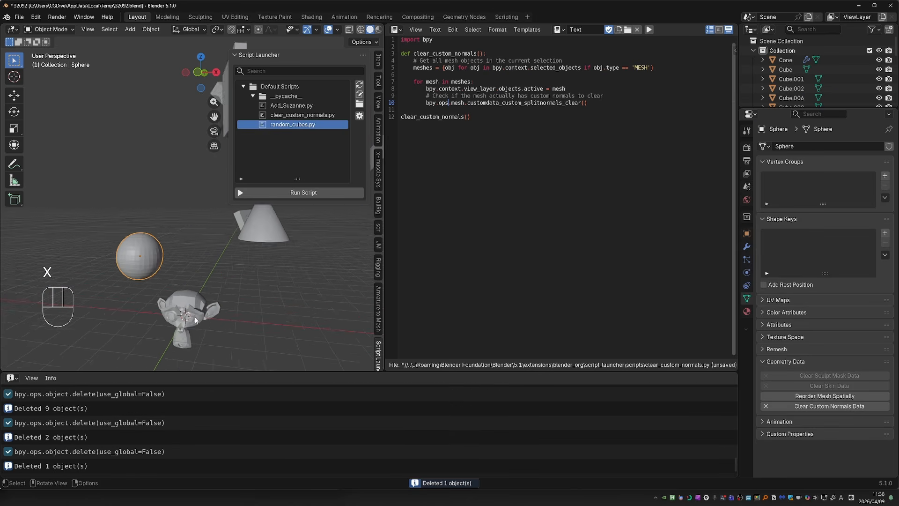
{"action": "left_click", "coordinate": [194, 318], "text": "shift"}
{"action": "middle_click_drag", "start_coordinate": [215, 303], "coordinate": [198, 310]}
{"action": "scroll", "coordinate": [237, 274], "scroll_direction": "down", "scroll_amount": 5}
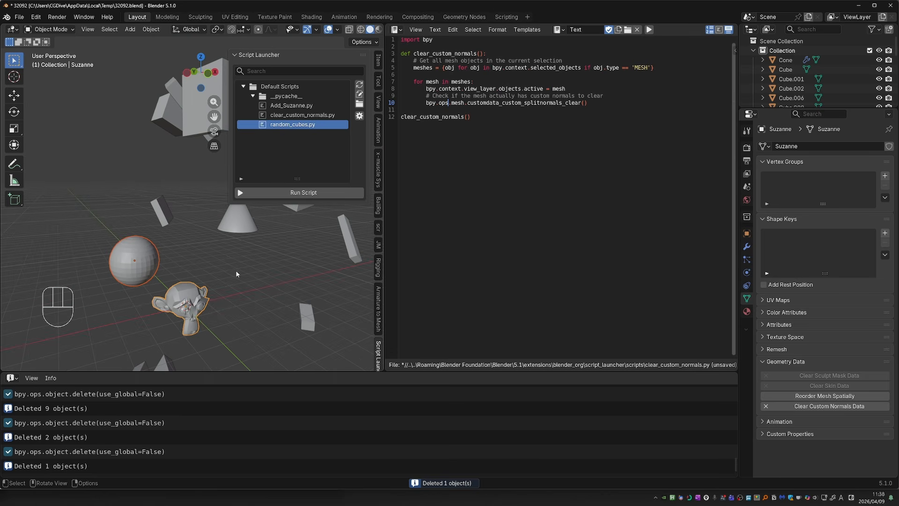
{"action": "middle_click_drag", "start_coordinate": [225, 266], "coordinate": [224, 267], "text": "shift"}
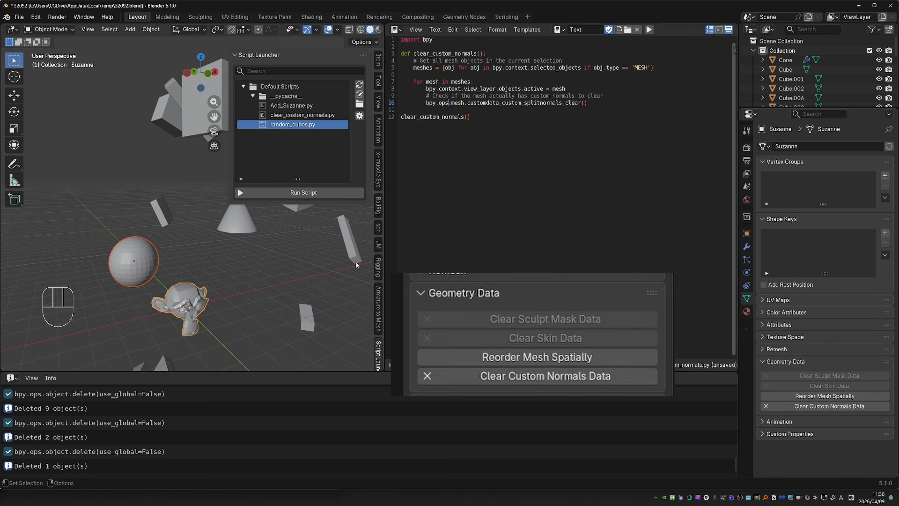
{"action": "middle_click_drag", "start_coordinate": [246, 237], "coordinate": [228, 238]}
{"action": "left_click", "coordinate": [228, 237], "text": "shift"}
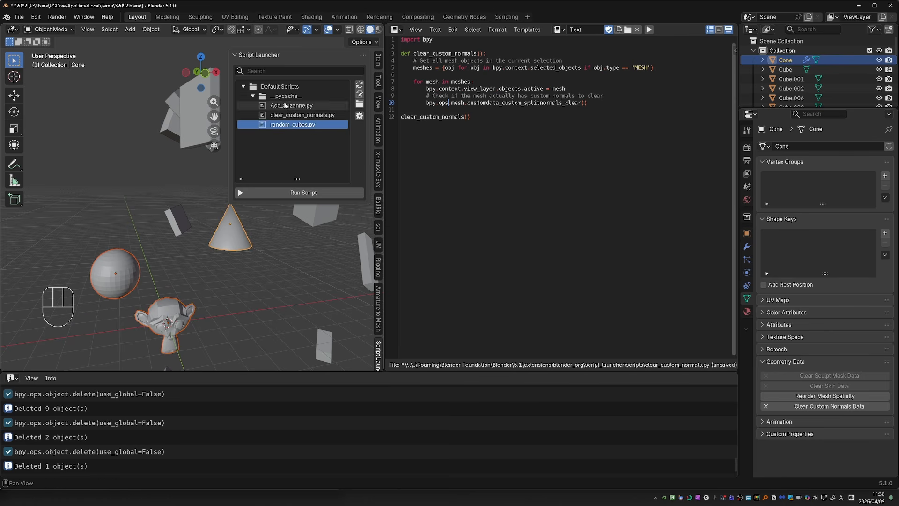
{"action": "left_click", "coordinate": [281, 118]}
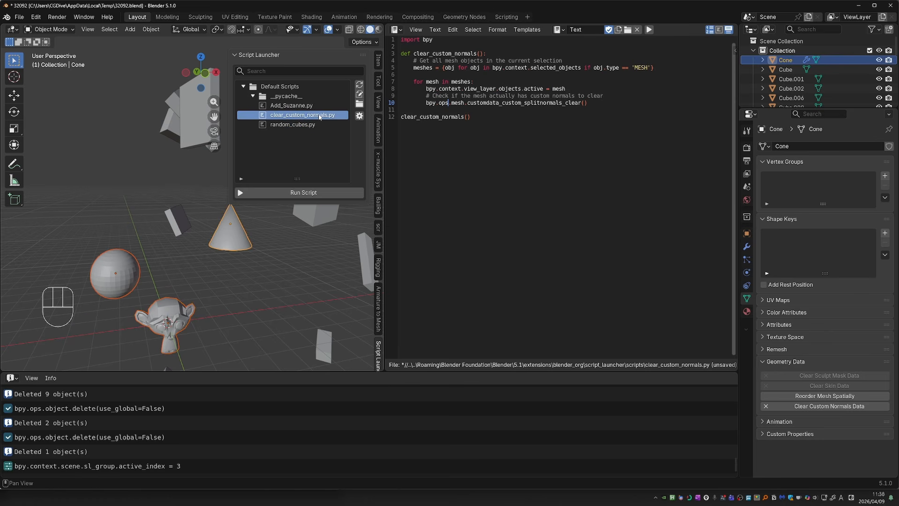
{"action": "left_click", "coordinate": [300, 192]}
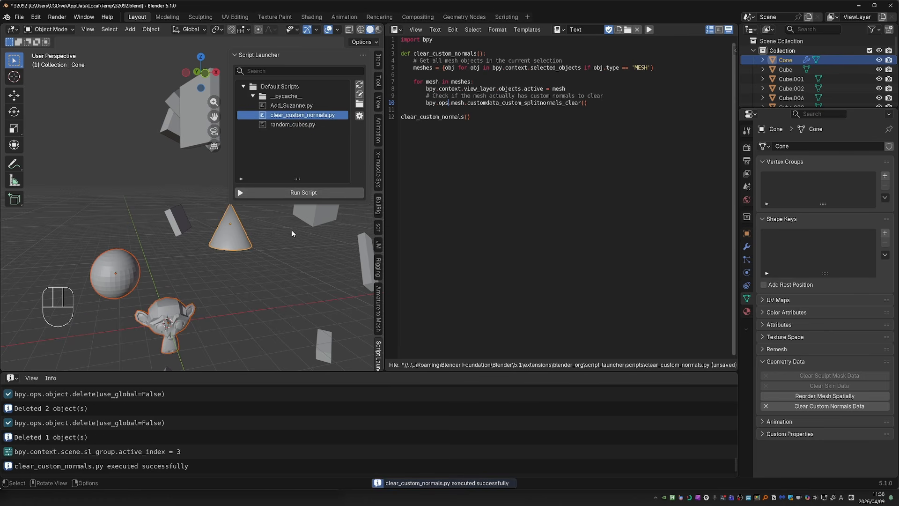
Step: Check the monkey head, cone and sphere one by one for remaining custom normals data
{"action": "middle_click_drag", "start_coordinate": [254, 279], "coordinate": [234, 276]}
{"action": "left_click", "coordinate": [172, 333]}
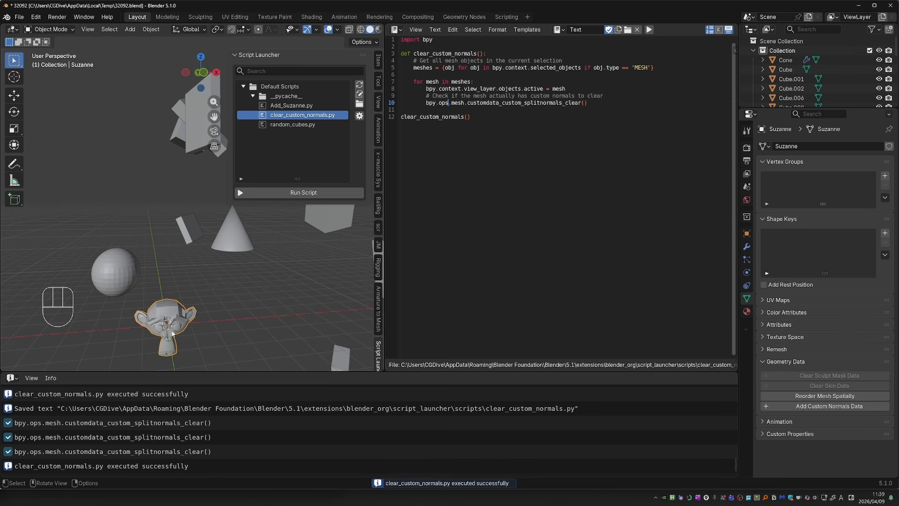
{"action": "left_click", "coordinate": [226, 236]}
{"action": "left_click", "coordinate": [102, 284]}
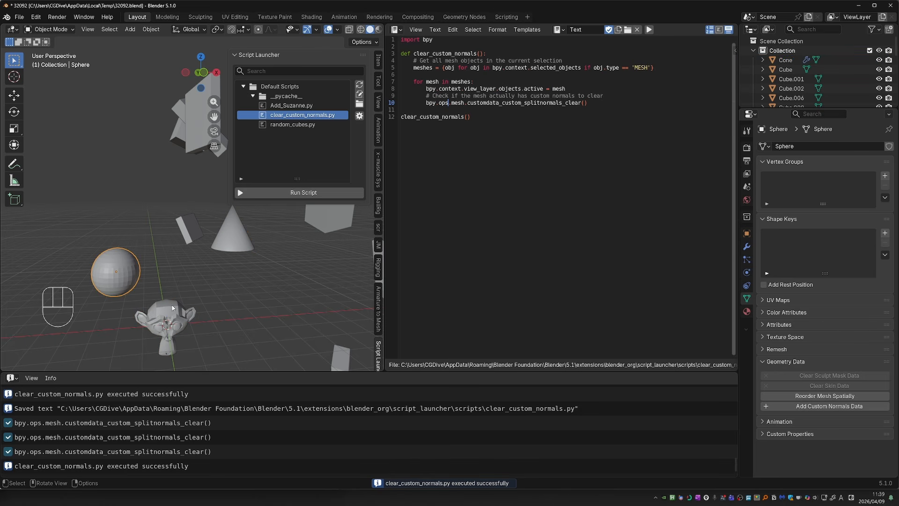
Step: Open the Default Scripts folder in File Explorer, look over its Python files, and return to Blender
{"action": "left_click", "coordinate": [361, 105]}
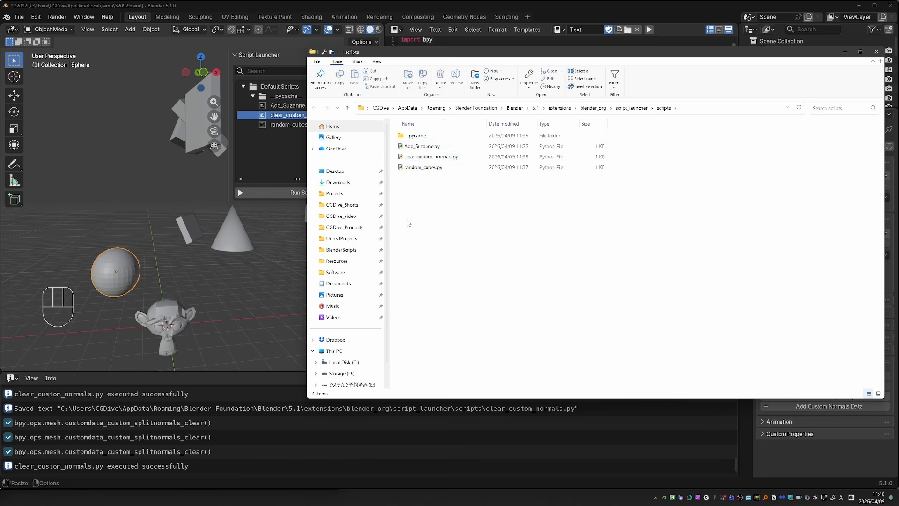
{"action": "left_click_drag", "start_coordinate": [408, 224], "coordinate": [457, 145]}
{"action": "left_click", "coordinate": [249, 156]}
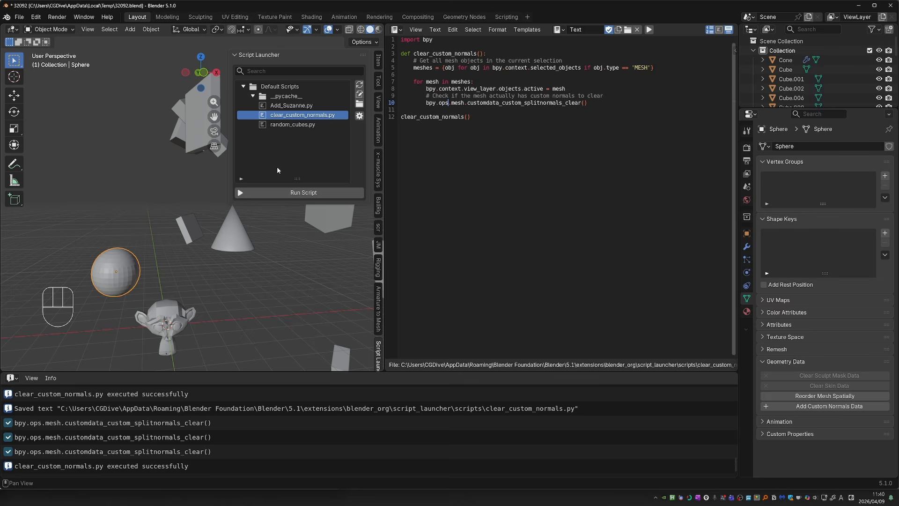
Step: Add a second script root in the Script Launcher preferences with its path set to the Scanned Documents folder
{"action": "left_click", "coordinate": [359, 119]}
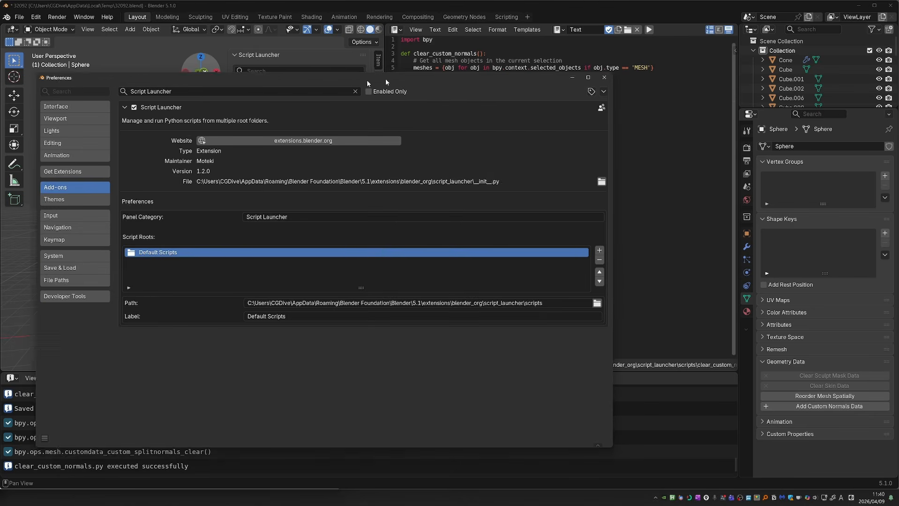
{"action": "left_click", "coordinate": [680, 247]}
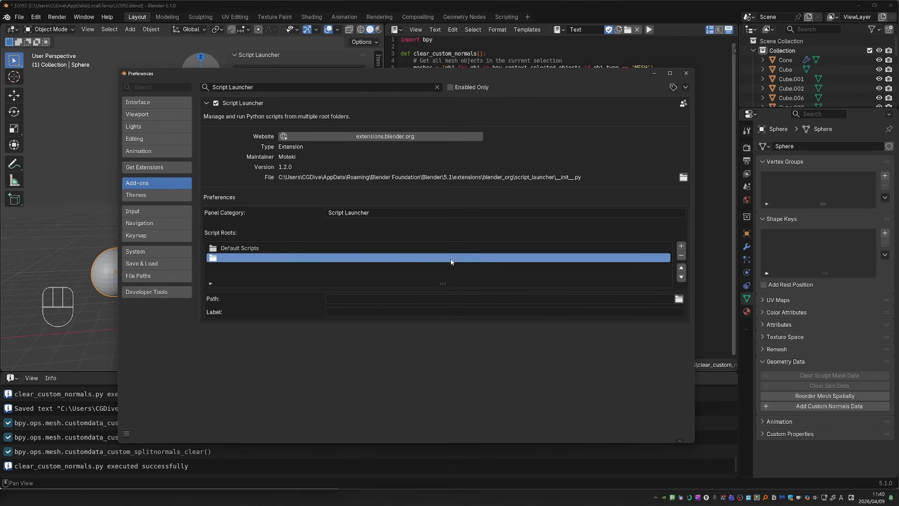
{"action": "left_click", "coordinate": [678, 299]}
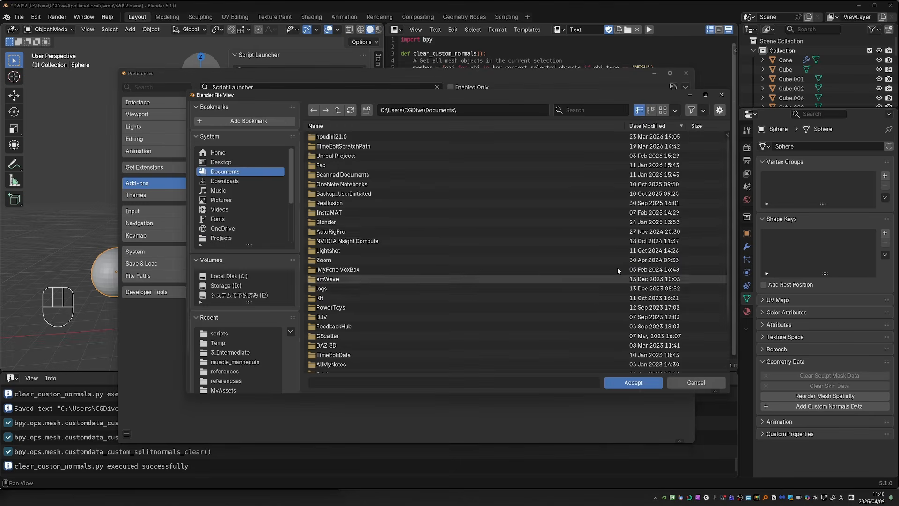
{"action": "left_click", "coordinate": [691, 381]}
{"action": "left_click", "coordinate": [679, 299]}
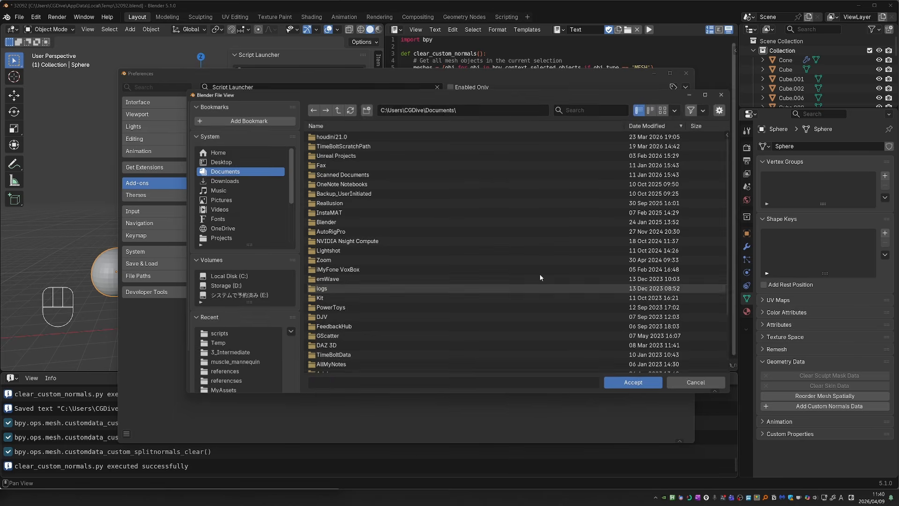
{"action": "double_click", "coordinate": [422, 176]}
{"action": "left_click", "coordinate": [632, 381]}
{"action": "left_click", "coordinate": [686, 73]}
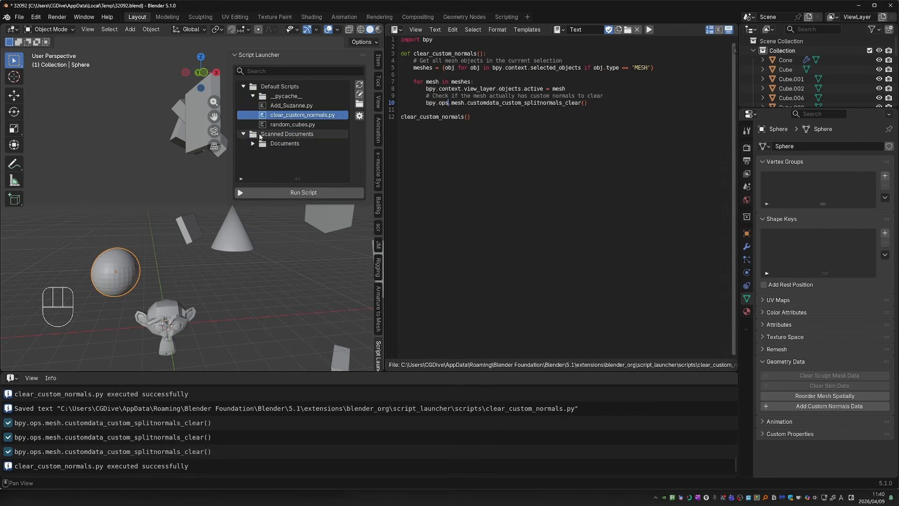
Step: Look through the Scanned Documents root in the script list, and collapse and re-expand Default Scripts
{"action": "left_click", "coordinate": [287, 134]}
{"action": "left_click", "coordinate": [286, 143]}
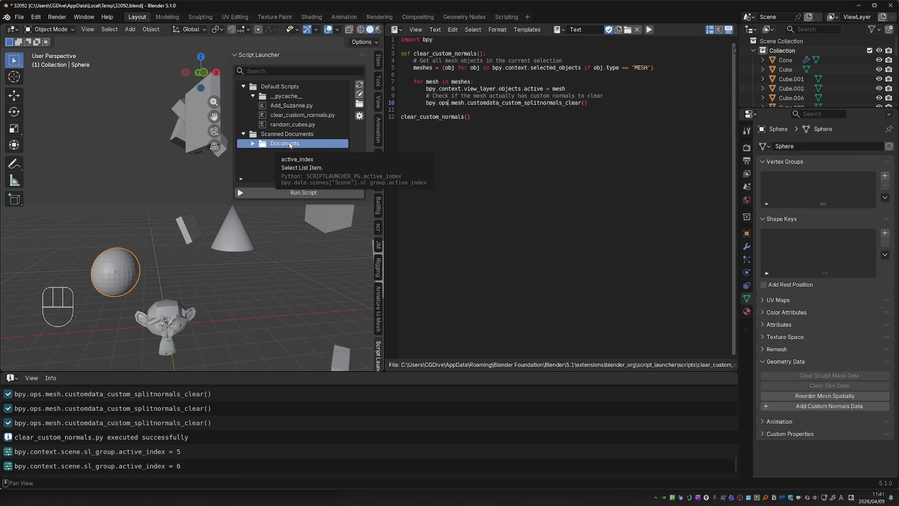
{"action": "left_click", "coordinate": [243, 86]}
{"action": "left_click", "coordinate": [243, 87]}
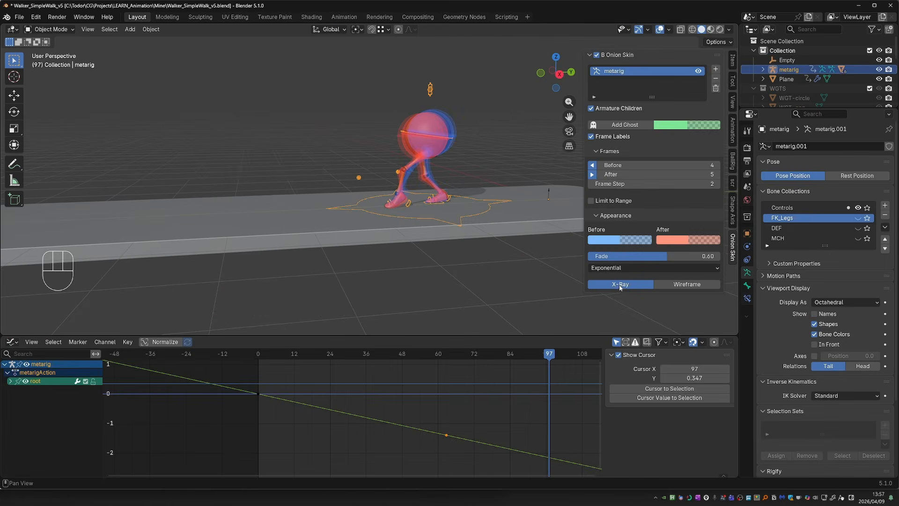
Step: Switch the metarig onion skin from X-Ray to Wireframe display and play the walk animation from frame 0
{"action": "left_click", "coordinate": [620, 284]}
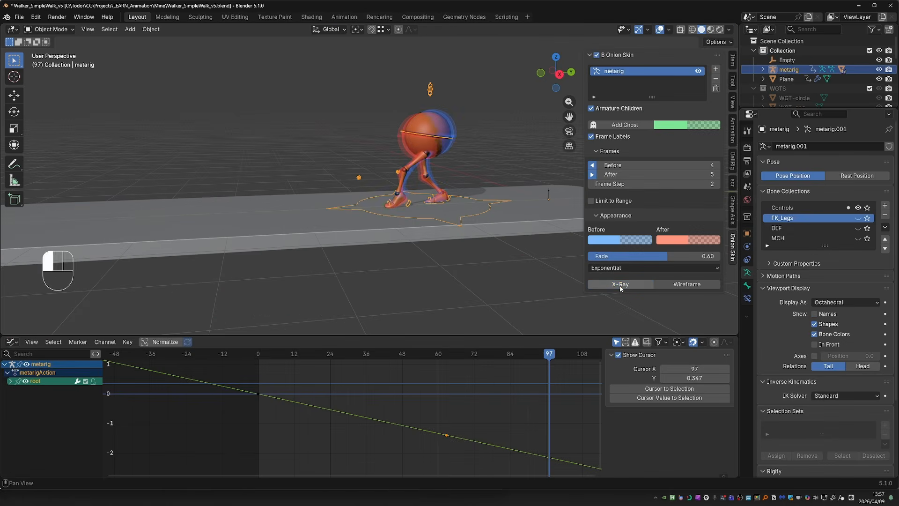
{"action": "left_click", "coordinate": [620, 285]}
{"action": "left_click", "coordinate": [620, 284]}
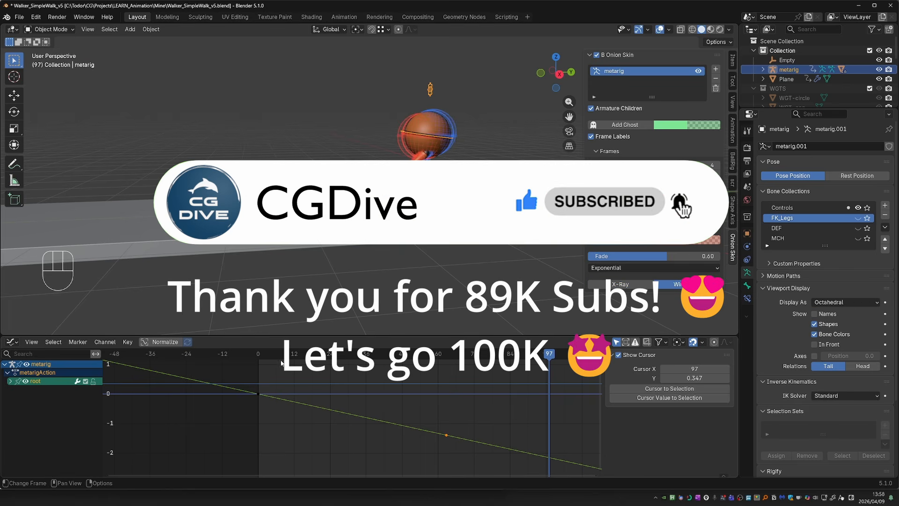
{"action": "left_click", "coordinate": [260, 357]}
{"action": "key", "text": "space"}
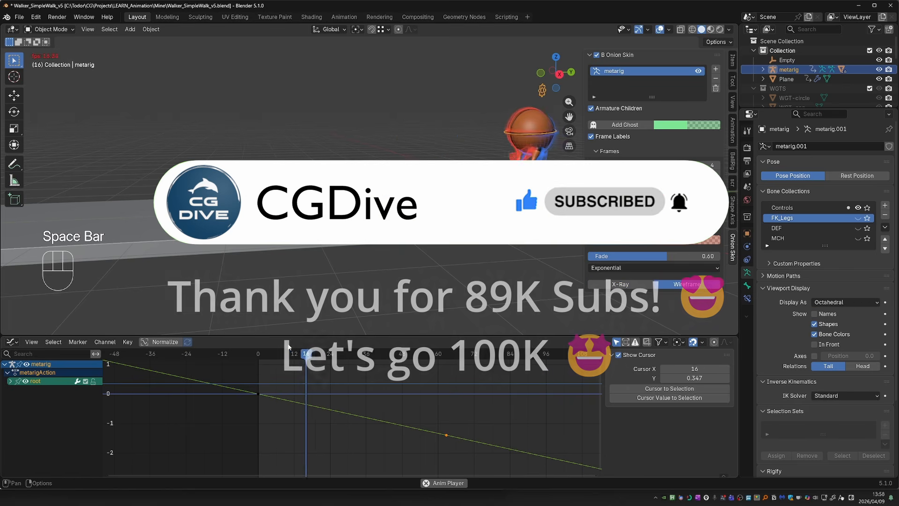